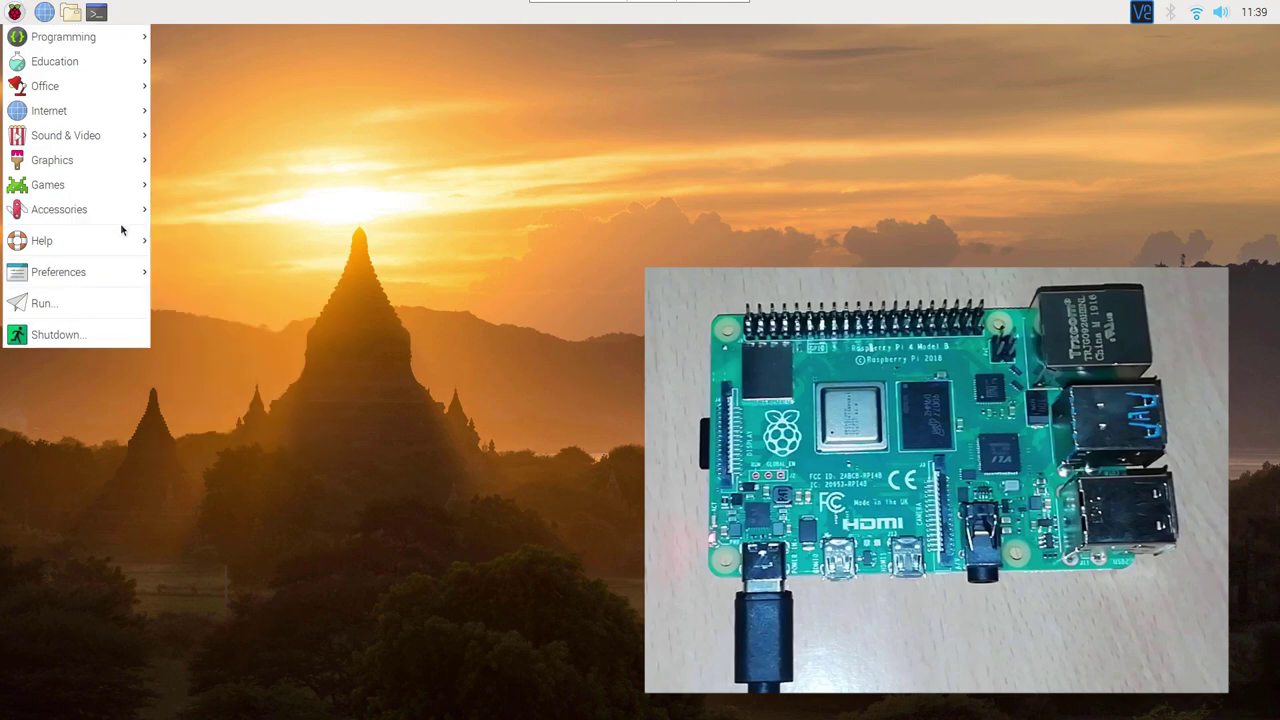
Look through the Raspberry menu's Preferences and Graphics submenus, then dismiss the menu.
mouse_move(128, 281)
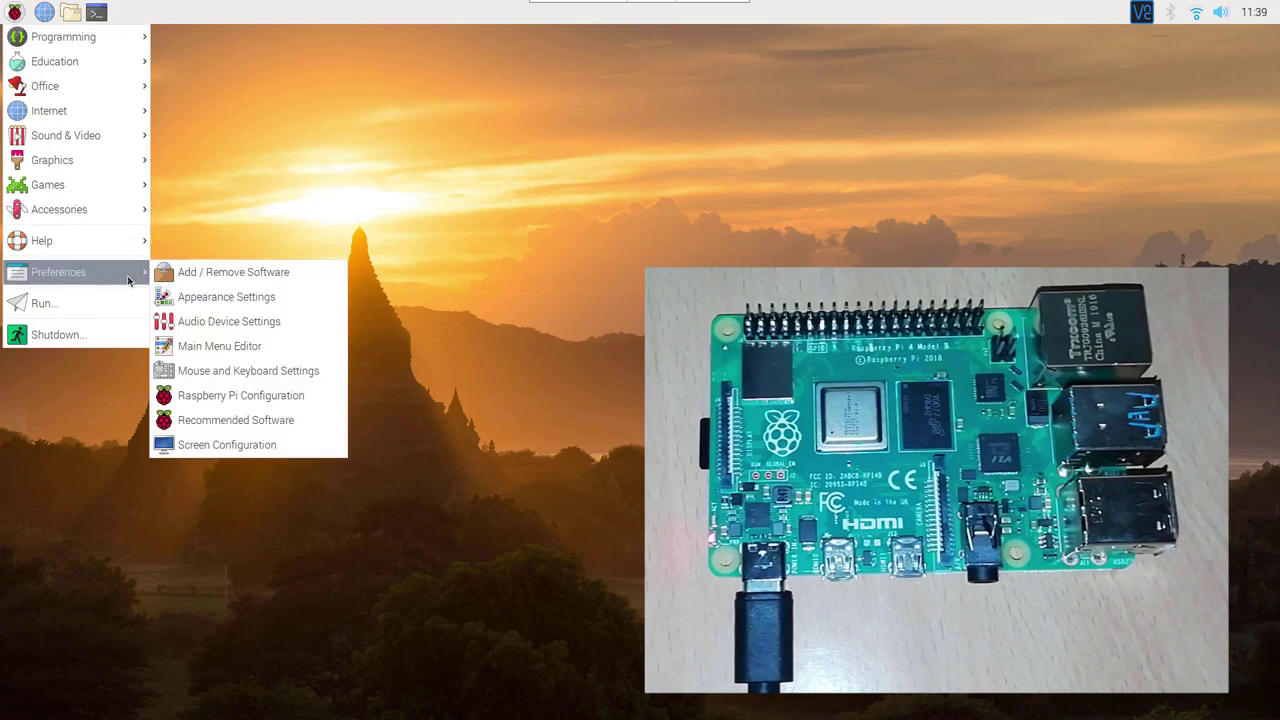
mouse_move(125, 168)
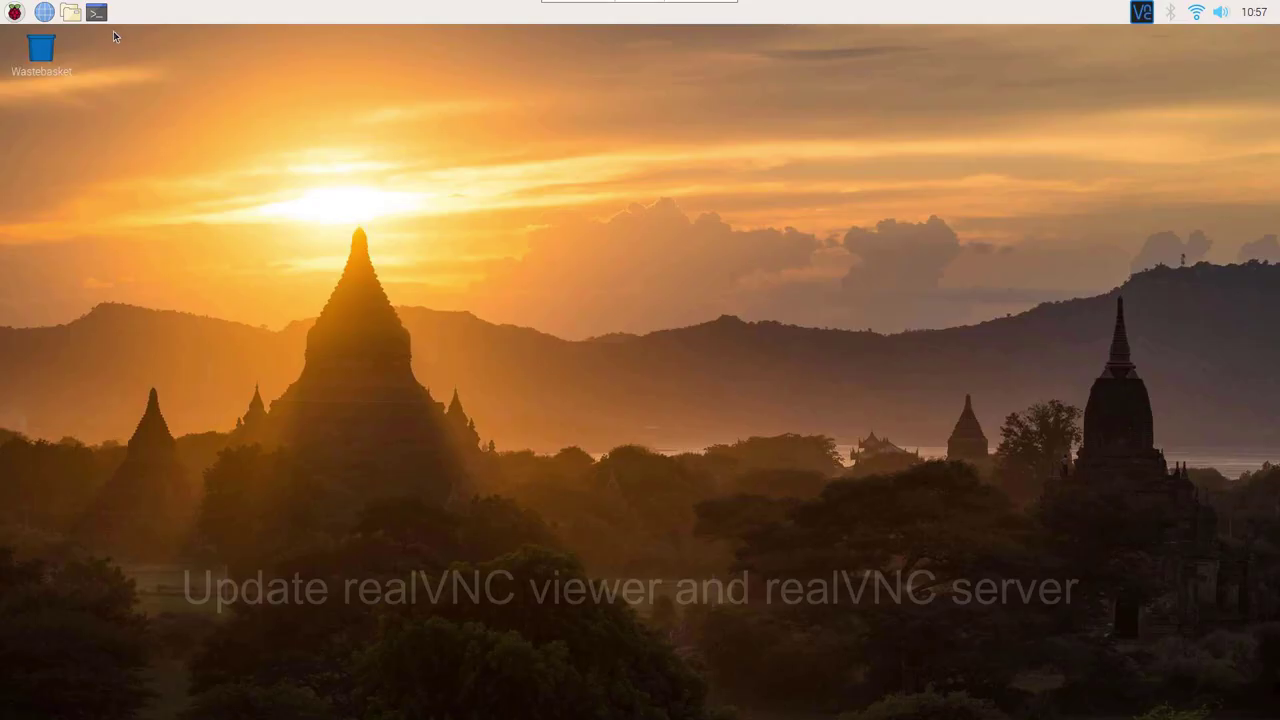
Run sudo apt-get update and install realvnc-vnc-server and realvnc-vnc-viewer in a terminal, then close it.
click(97, 14)
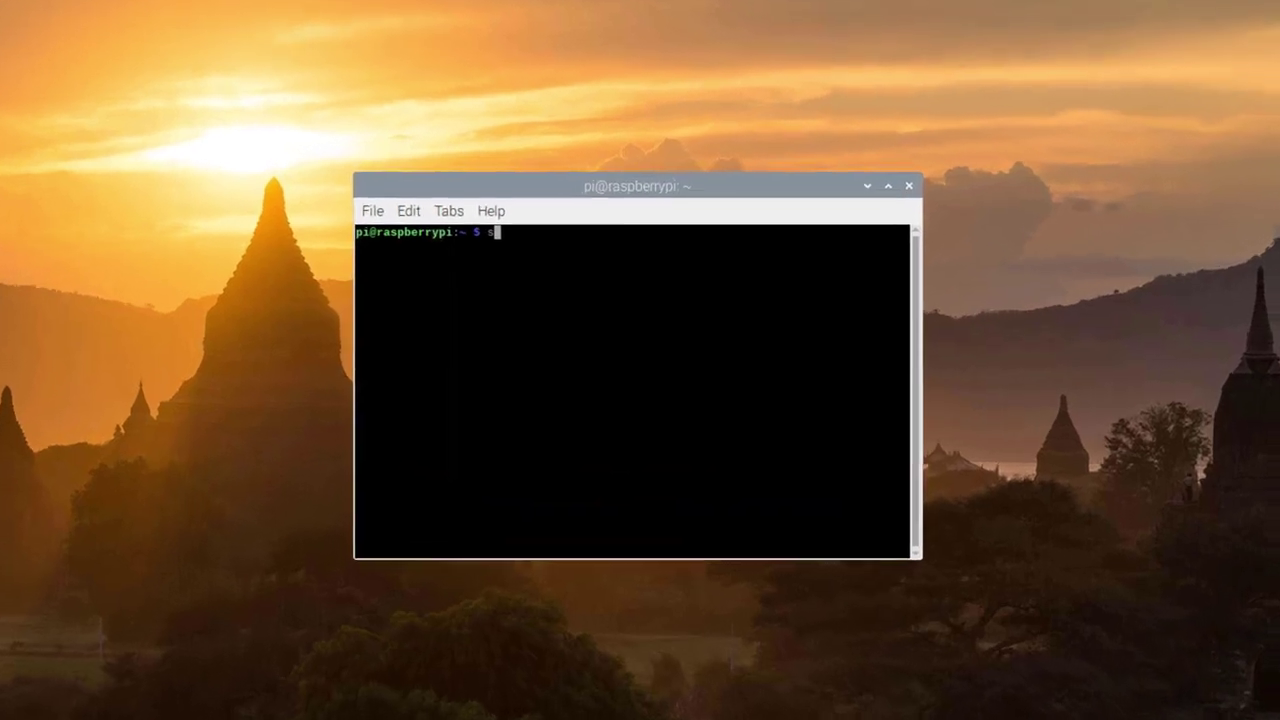
text(s)
text(udo)
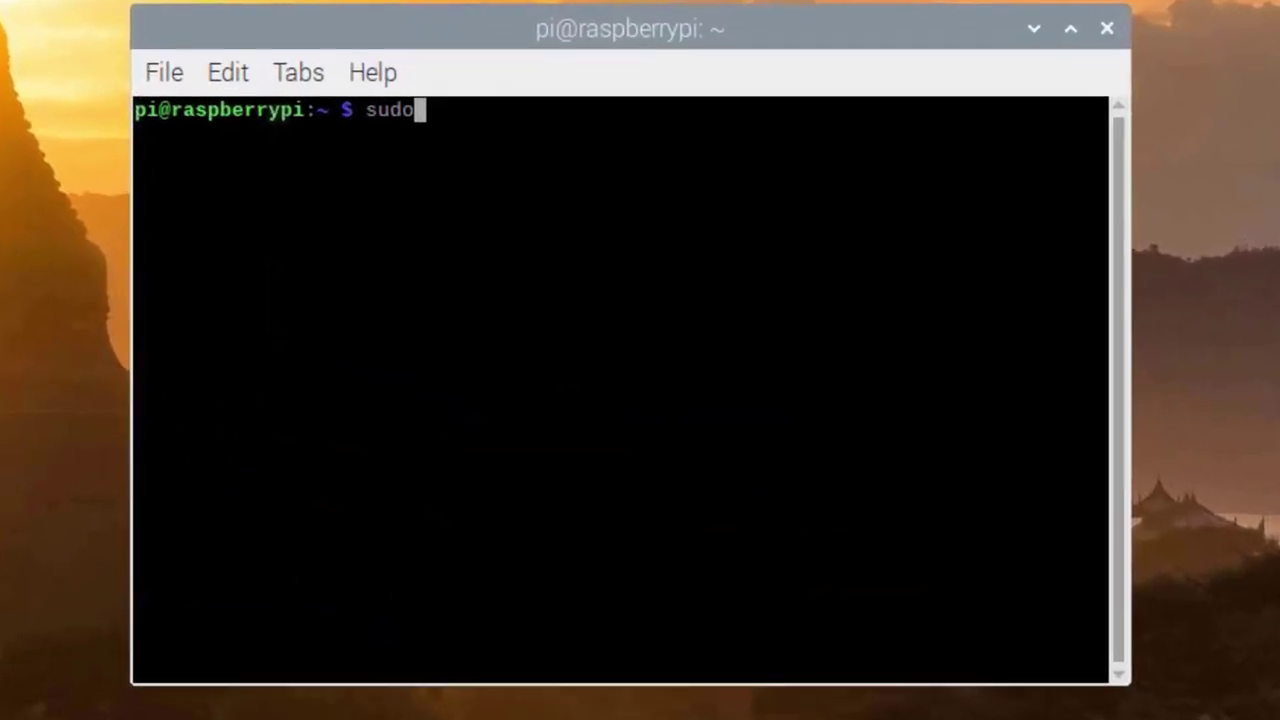
text( apt-get update)
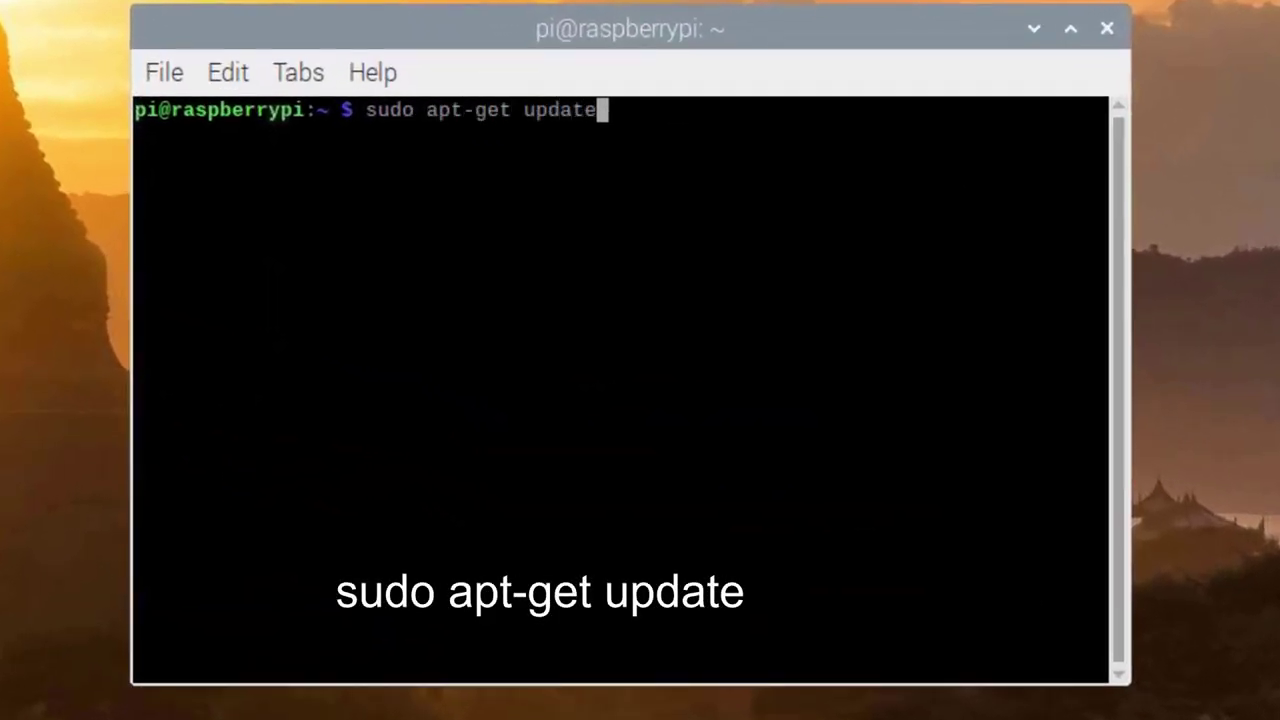
key(Return)
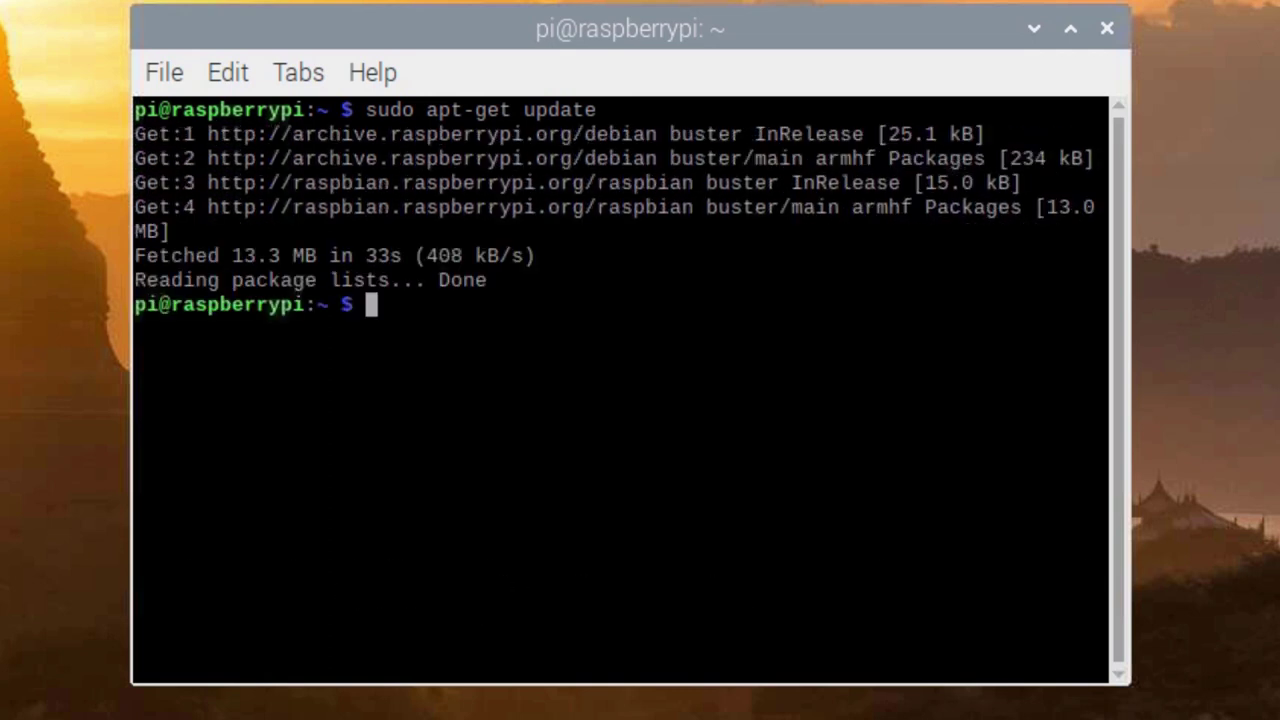
text(sudo apt-get install re)
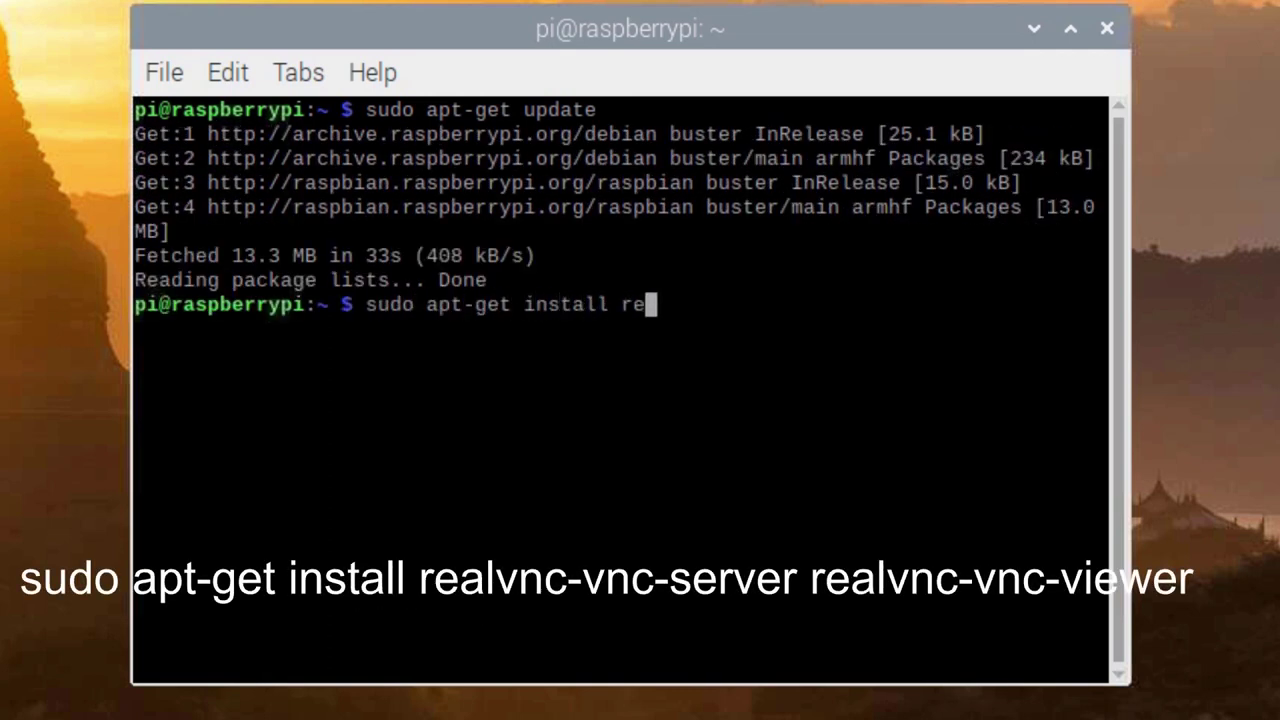
text(alvnc-vnc-server)
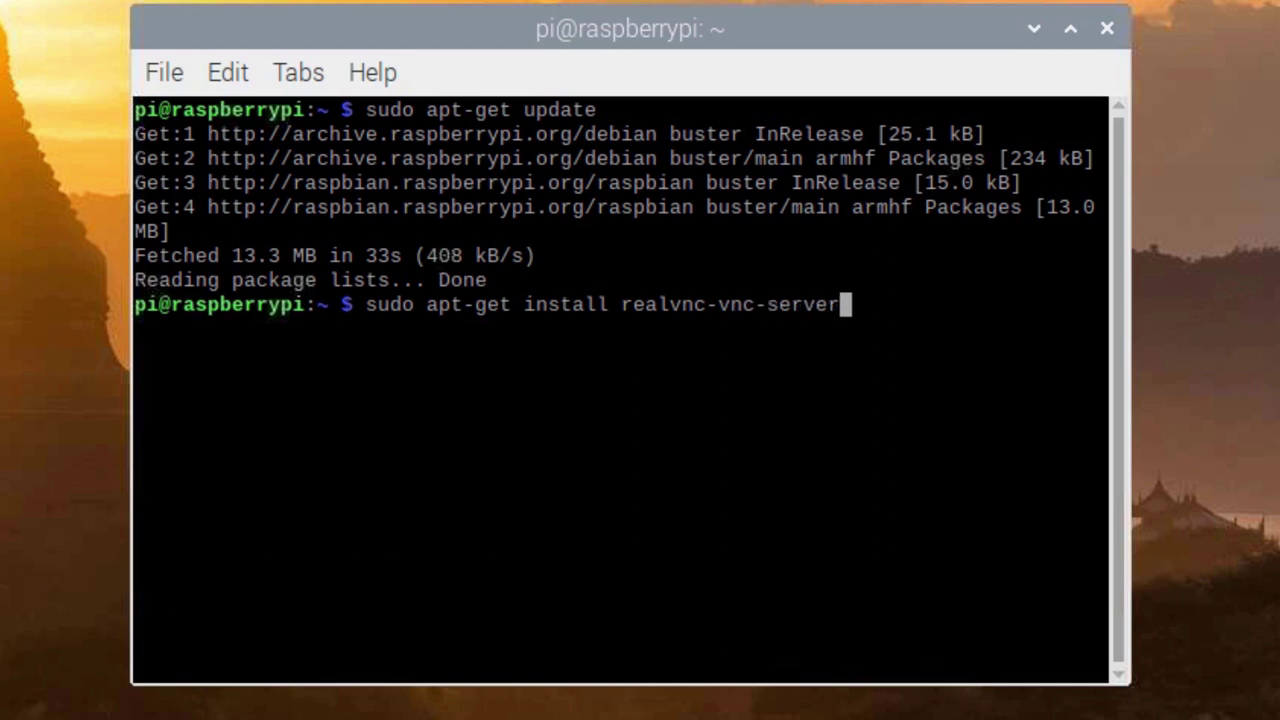
text( realvnc-vnc-viewer)
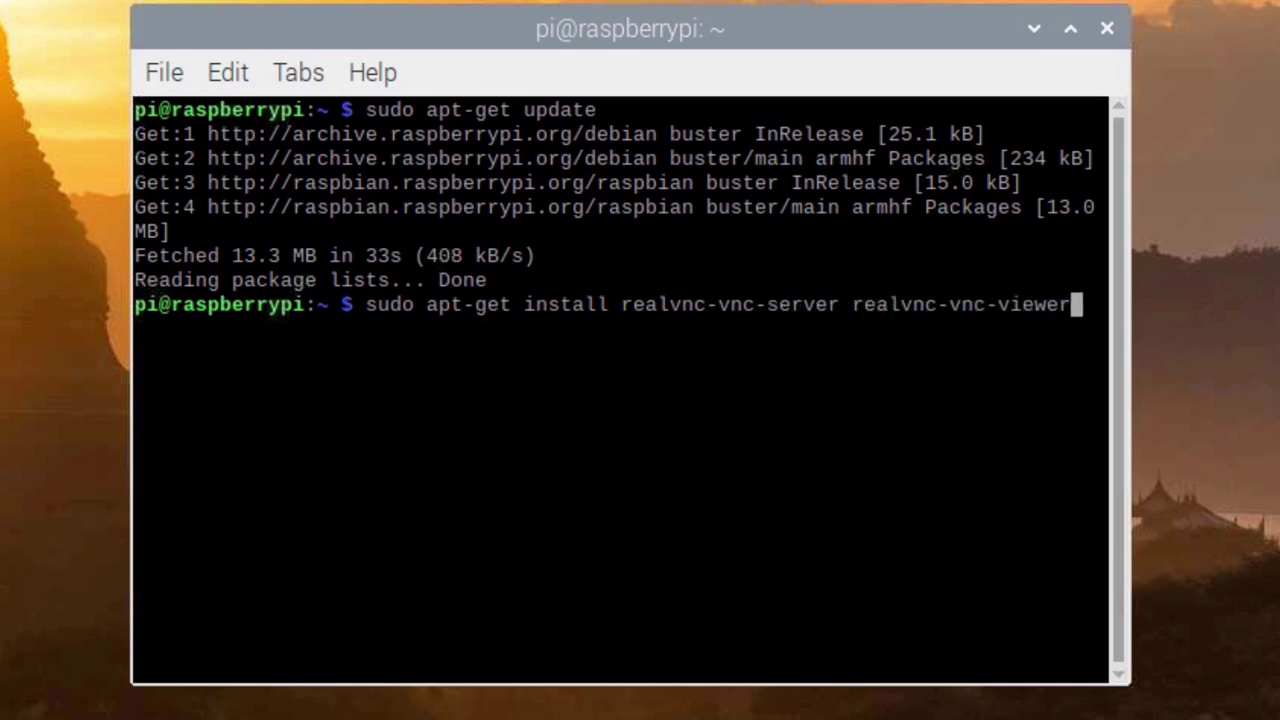
key(Return)
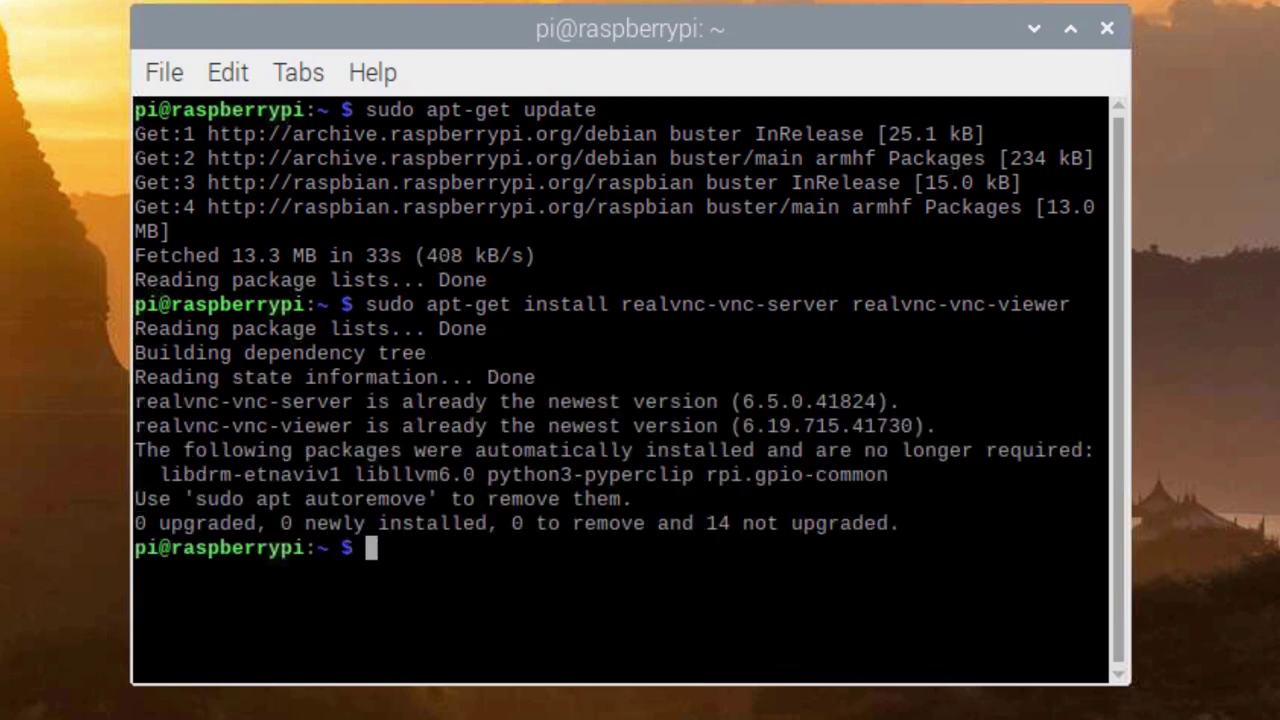
click(1106, 30)
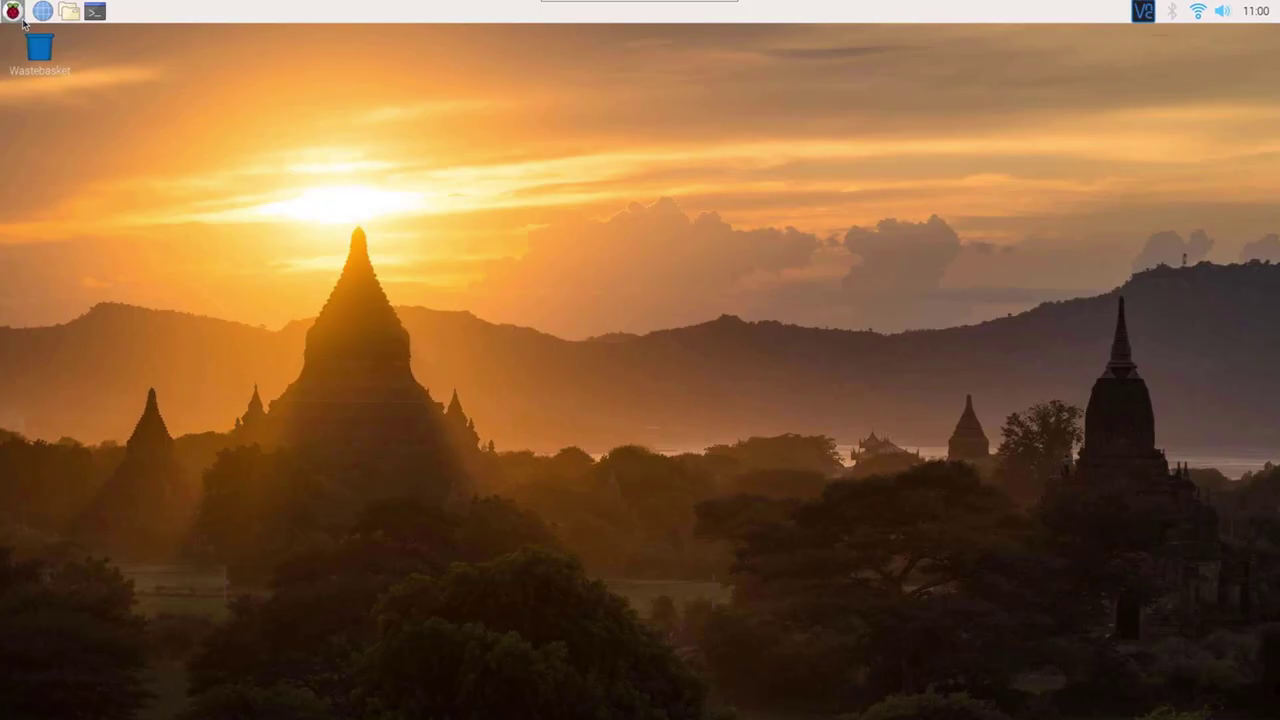
Open the Interfaces tab of Raspberry Pi Configuration to check the VNC setting.
click(25, 18)
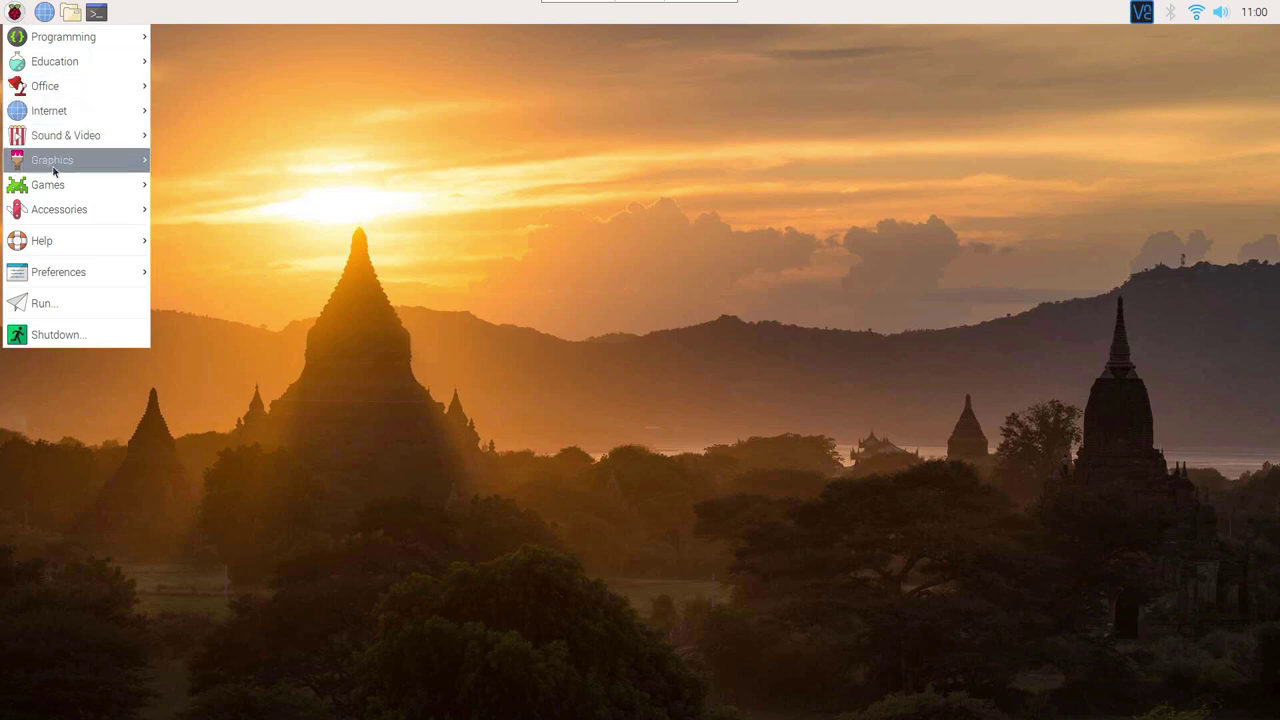
mouse_move(76, 271)
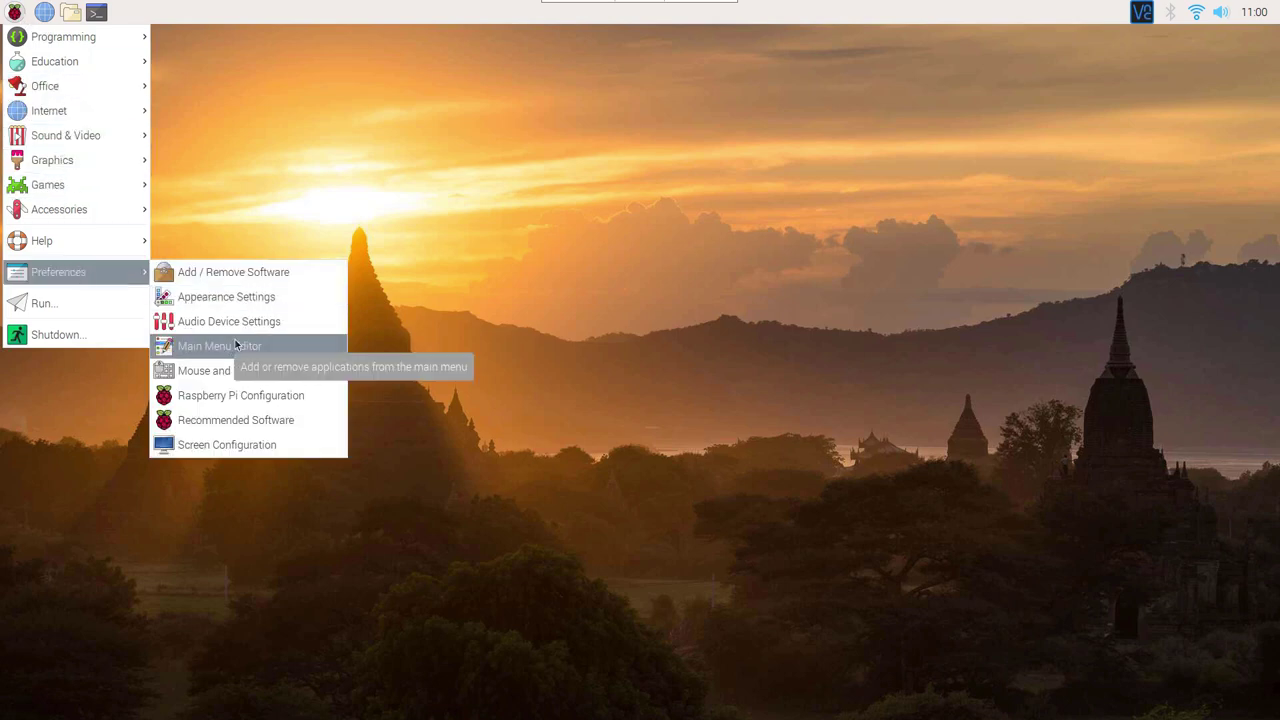
click(265, 397)
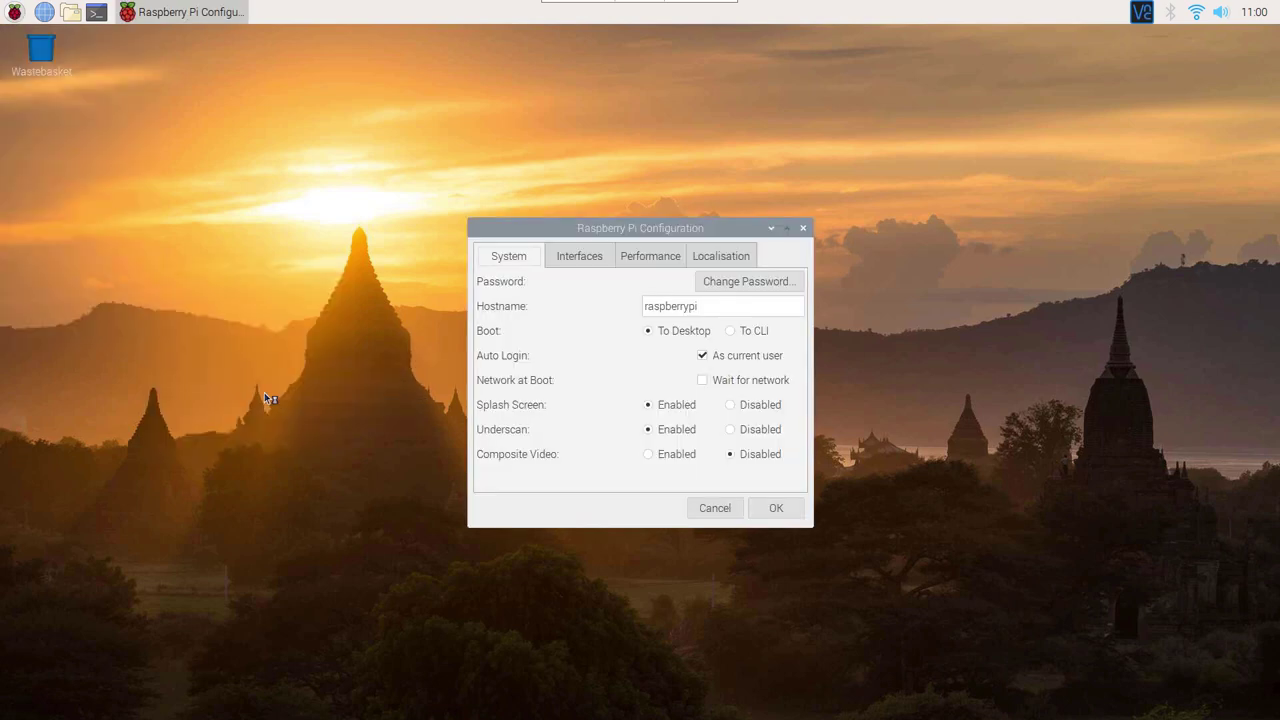
click(560, 260)
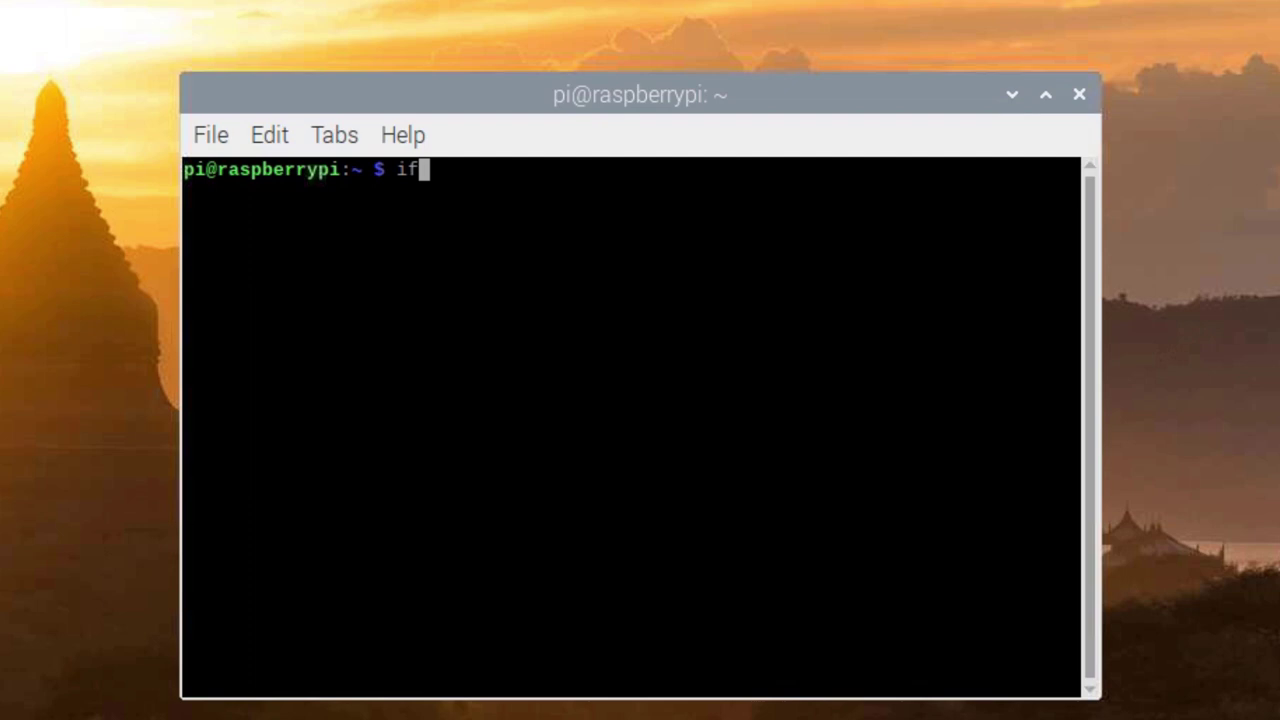
Run ifconfig to read the Pi's current inet IP address.
text(fig)
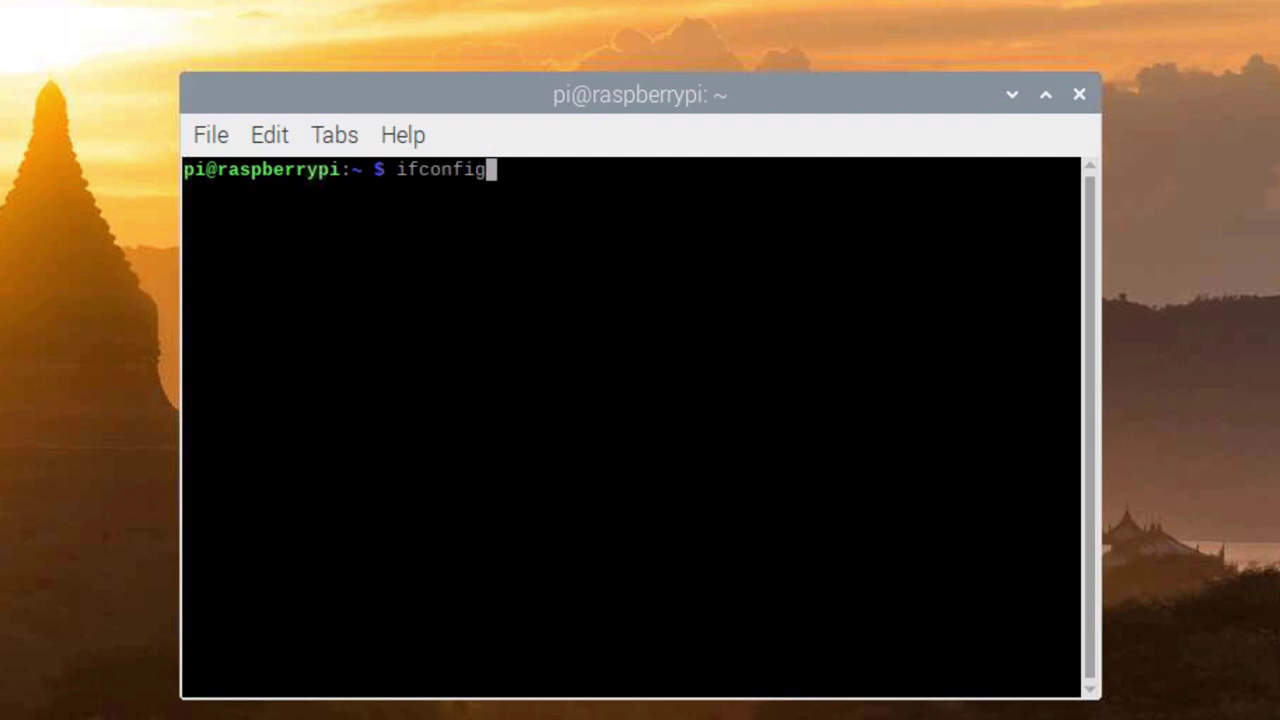
key(Return)
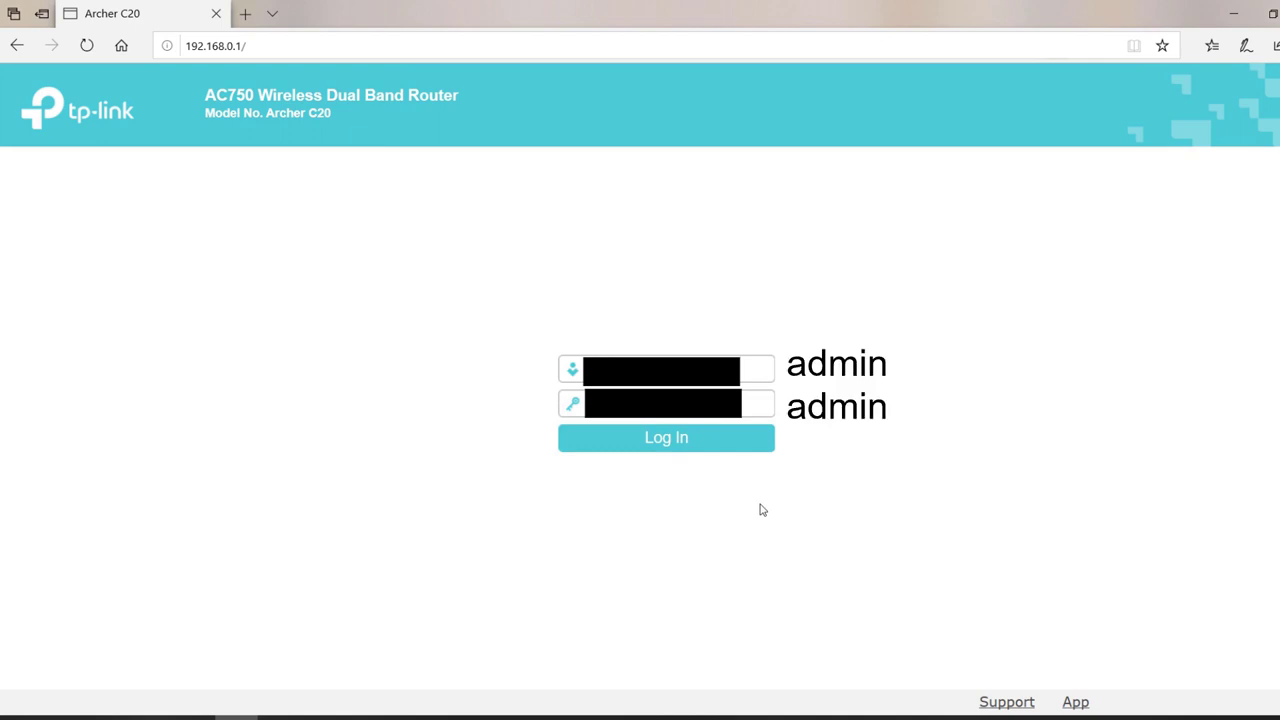
Log in to the router and copy the raspberrypi MAC address from the DHCP Clients List.
key(Return)
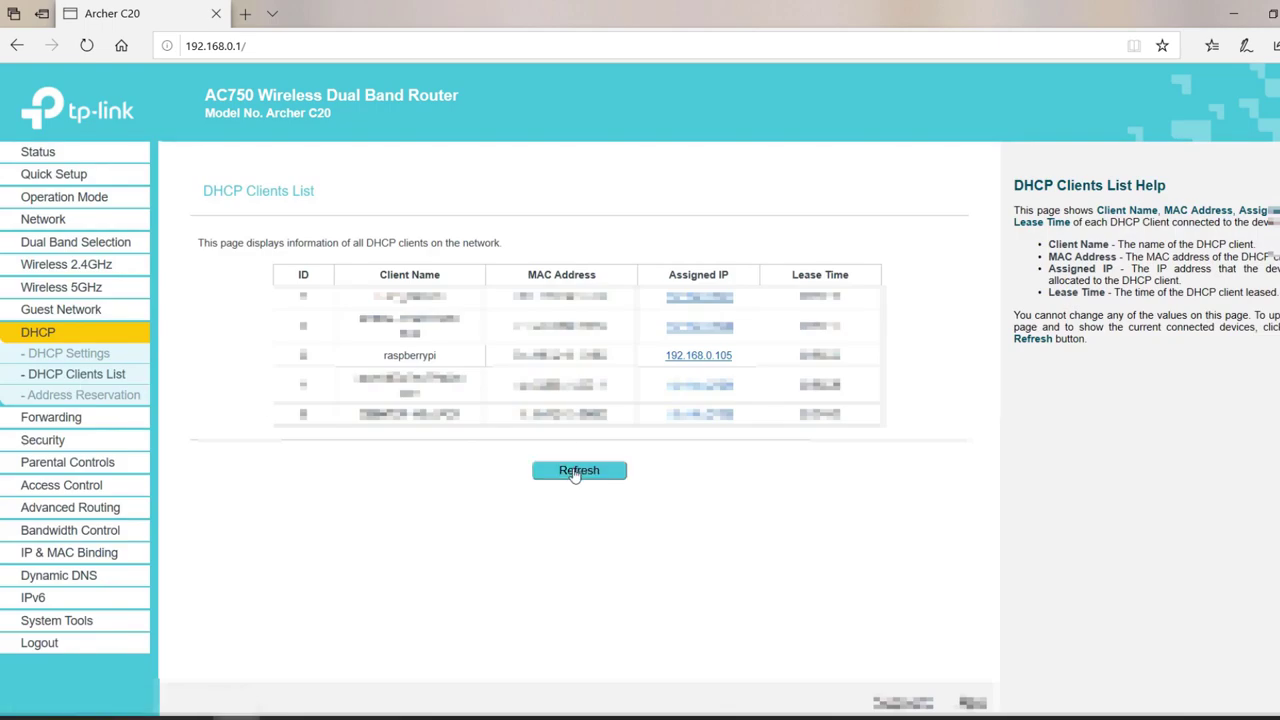
click(578, 471)
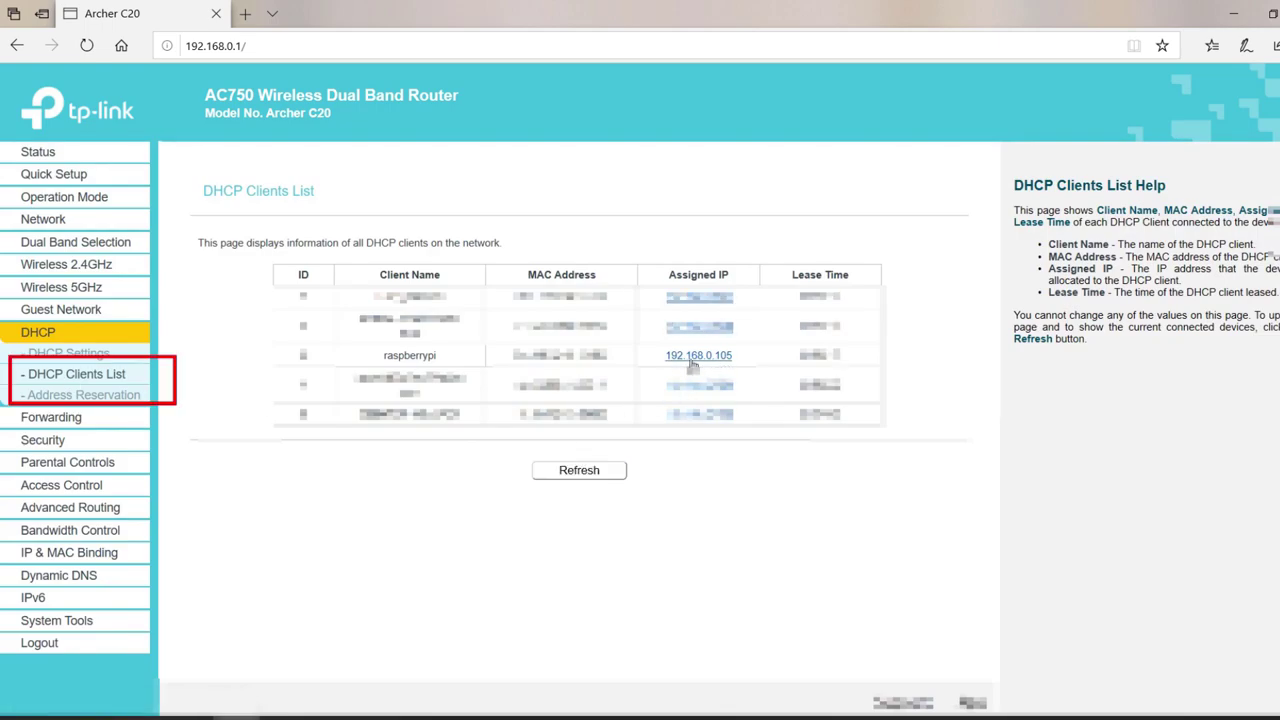
drag(620, 366, 516, 369)
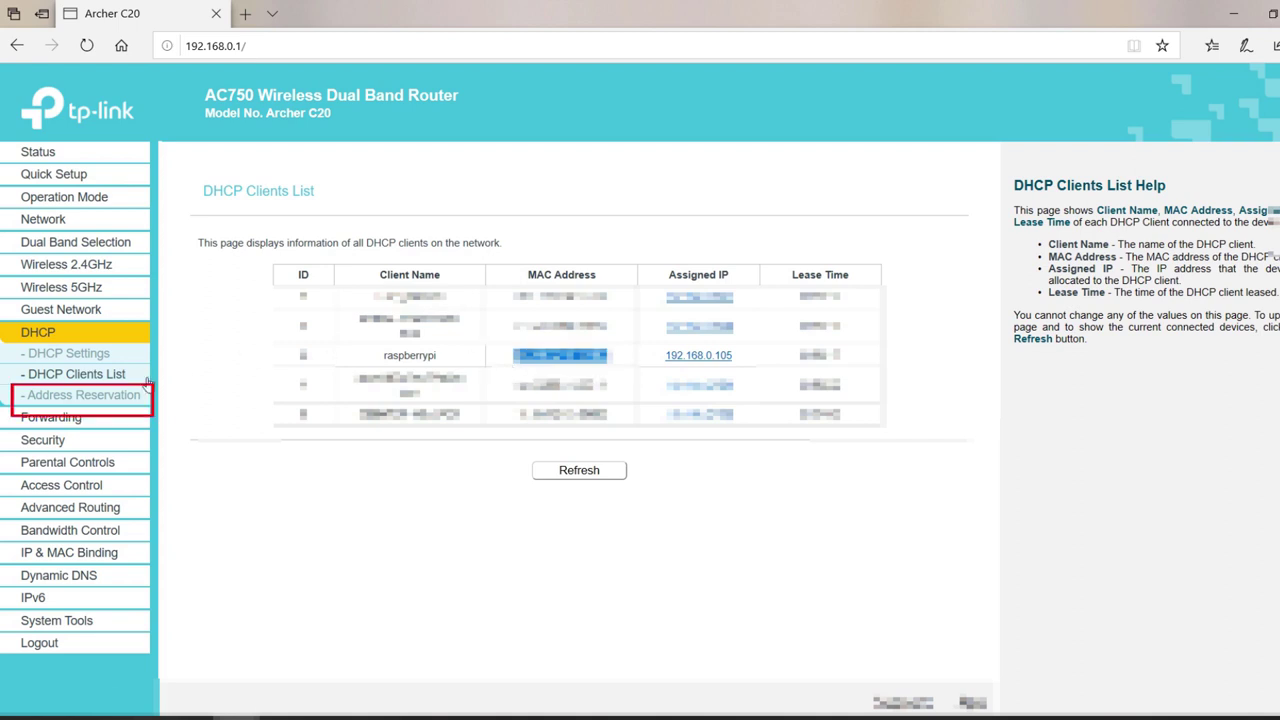
Add and save an Enabled address reservation of 192.168.0.102 for the Pi's MAC address.
click(46, 397)
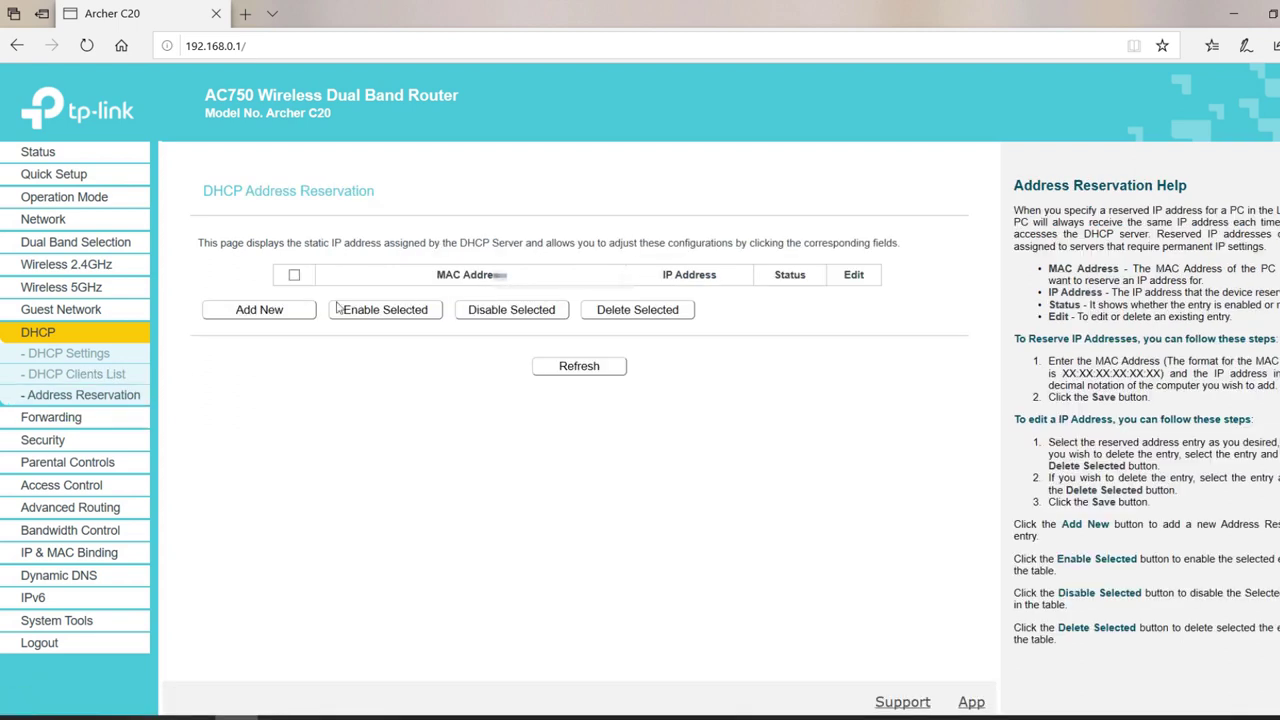
click(301, 315)
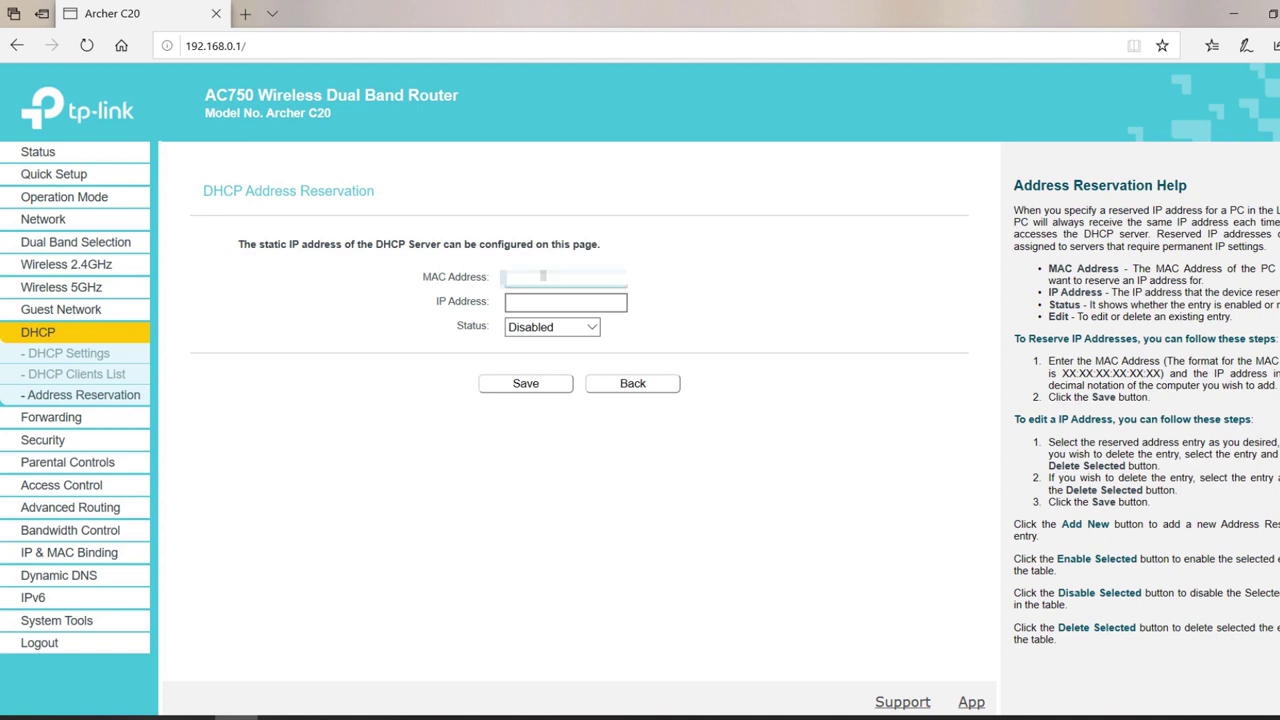
click(542, 276)
key(ctrl+v)
click(544, 303)
text(19)
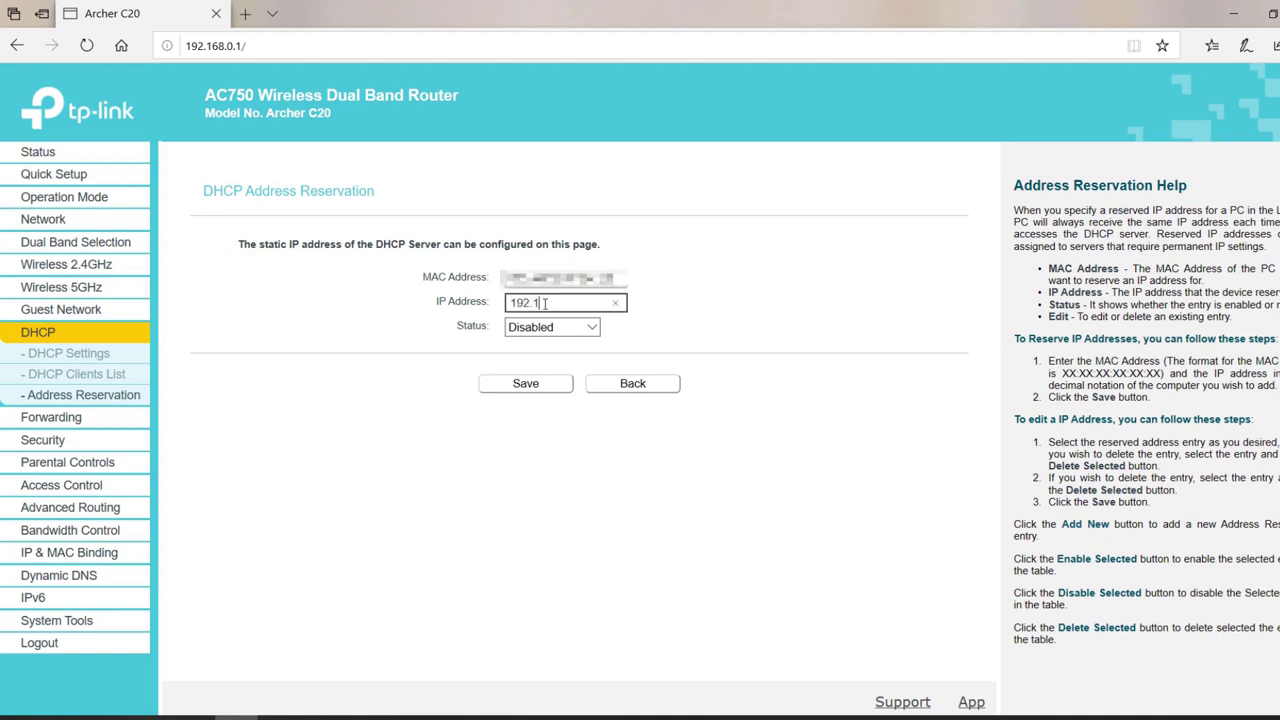
text(2.168.0.102)
click(592, 327)
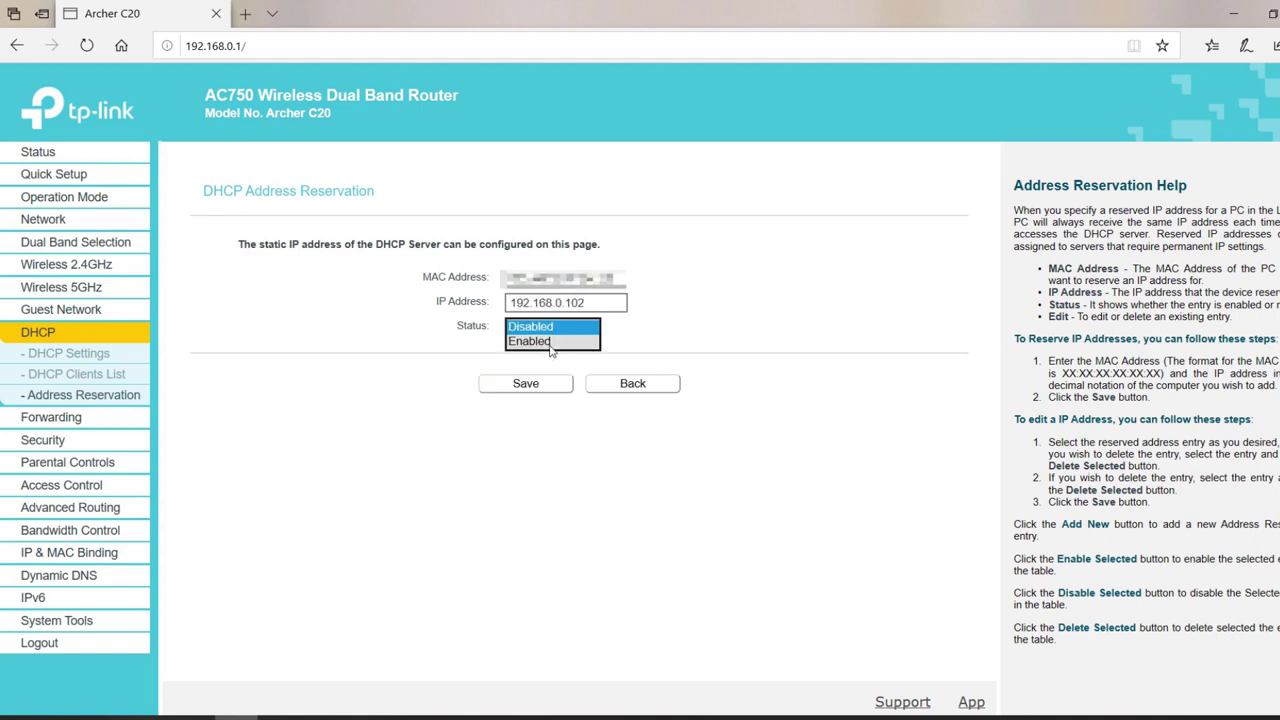
click(548, 357)
click(548, 382)
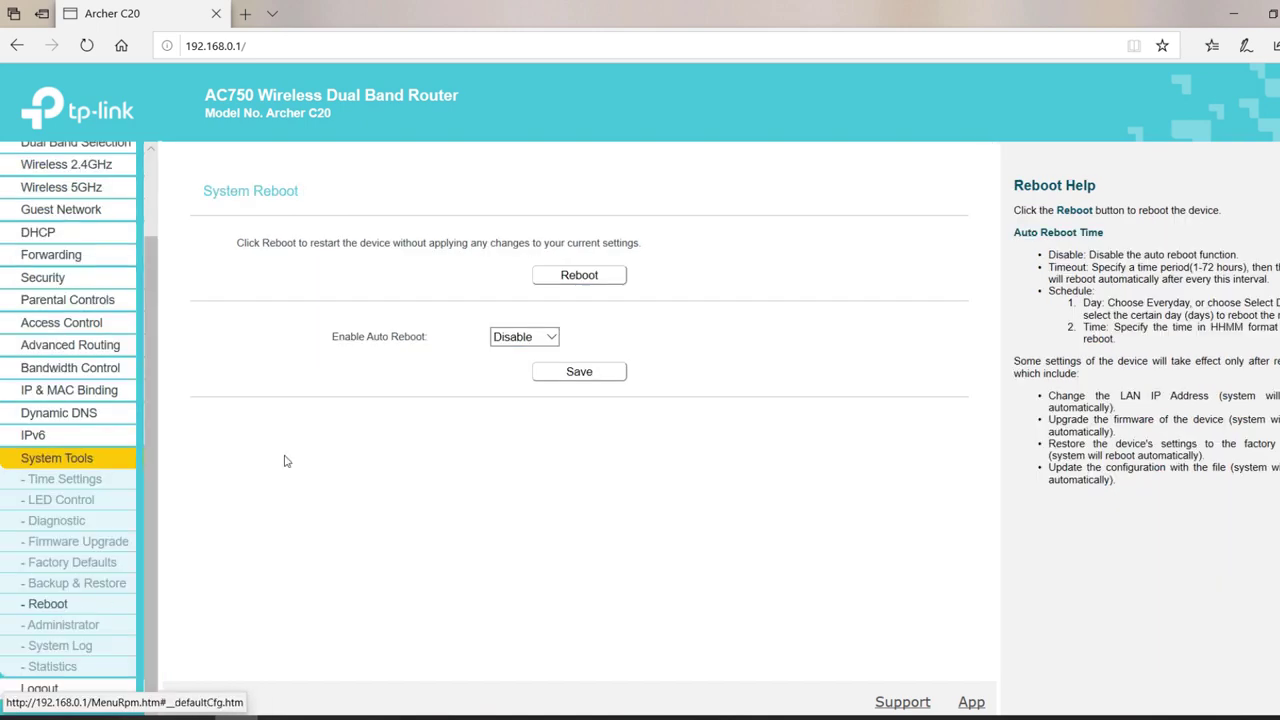
Reboot the router, then download VNC Viewer from the RealVNC website.
click(575, 285)
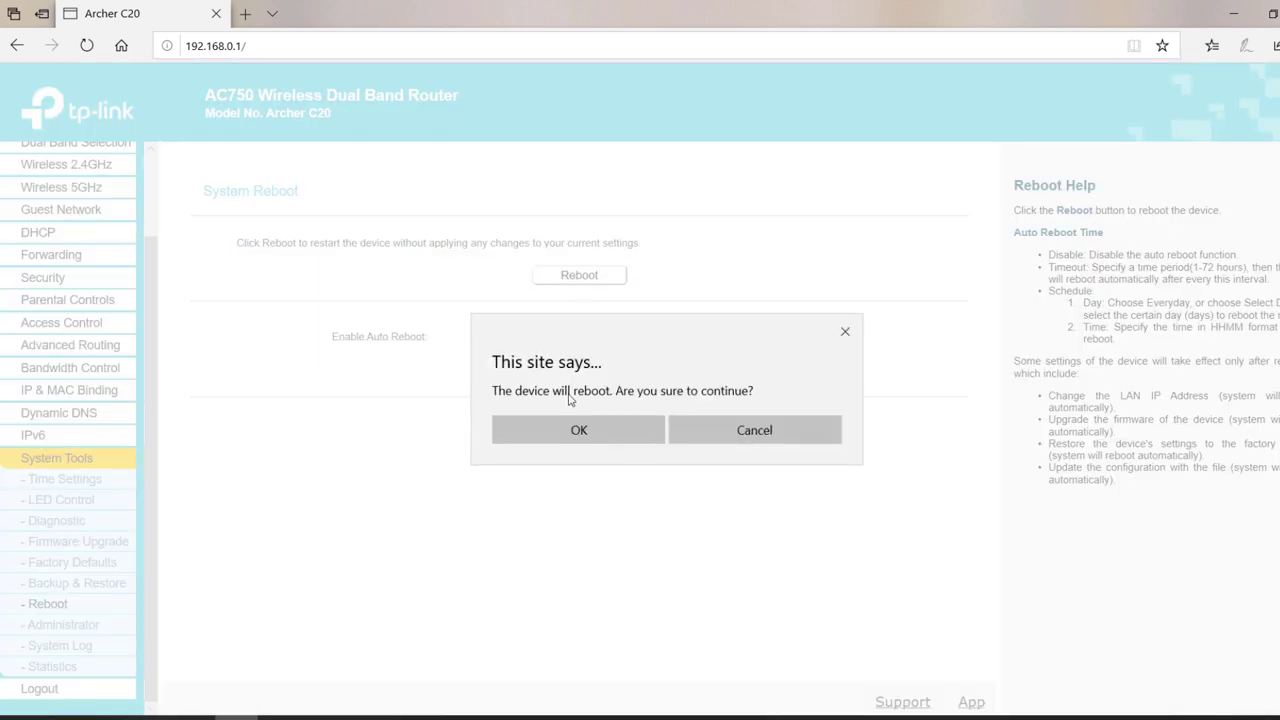
click(563, 429)
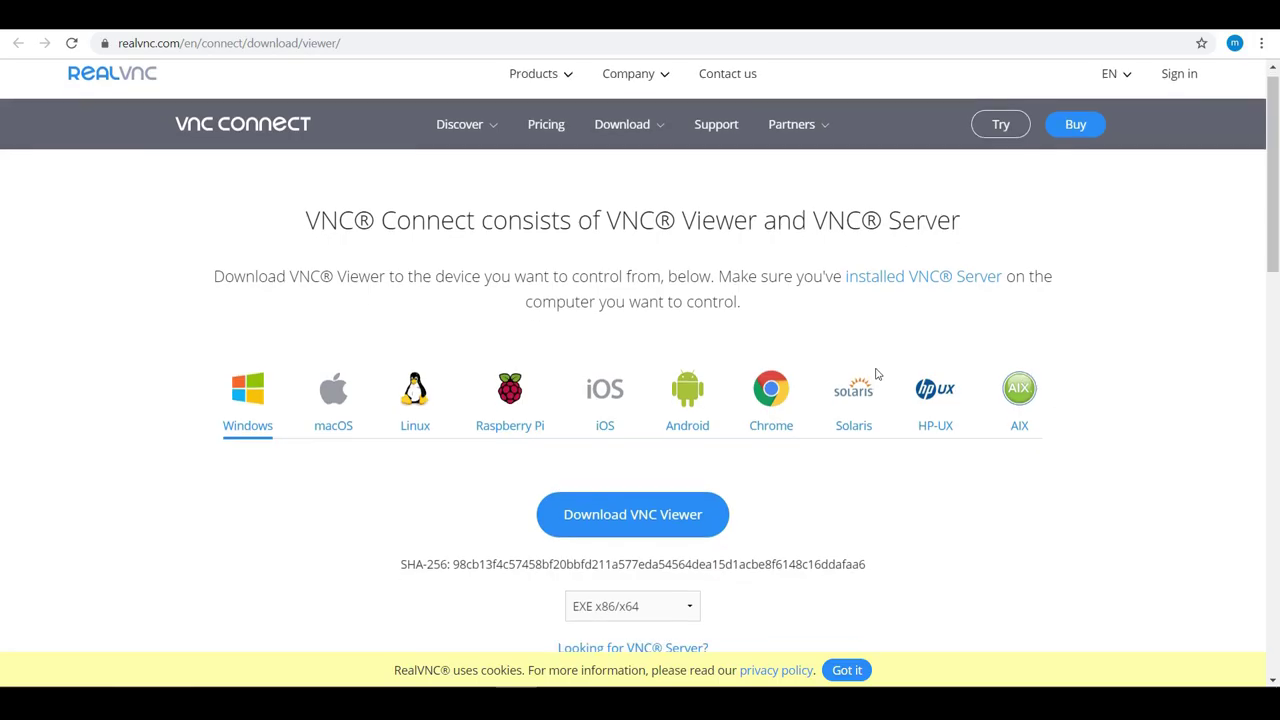
scroll(871, 371, down, 1)
click(686, 443)
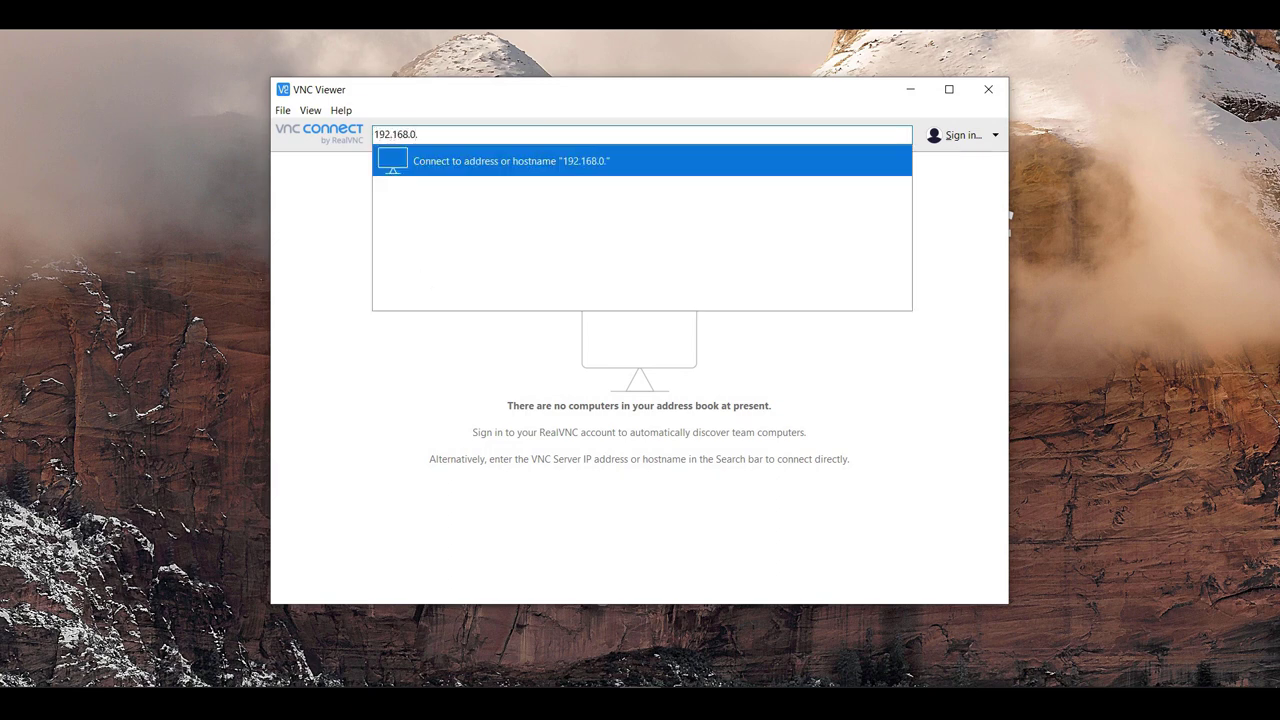
Connect VNC Viewer to 192.168.0.102, enter the Pi login, and show the desktop full screen.
text(168.0.102)
key(Return)
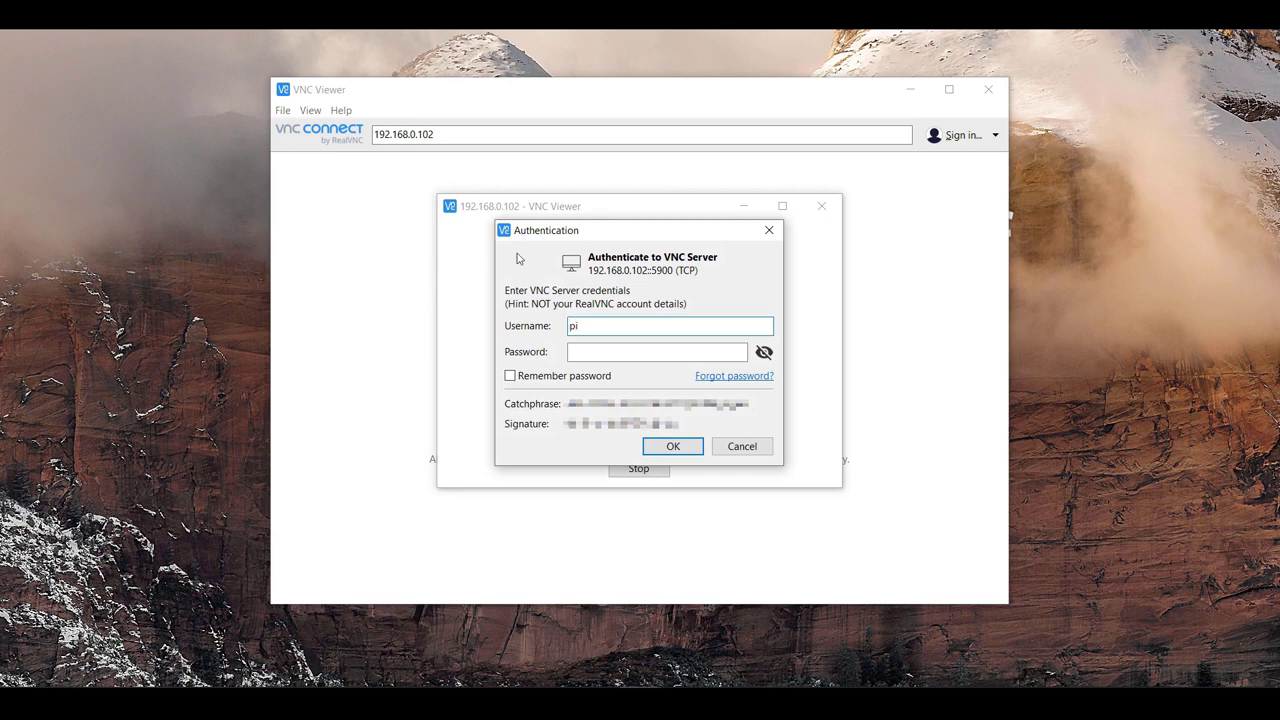
click(587, 353)
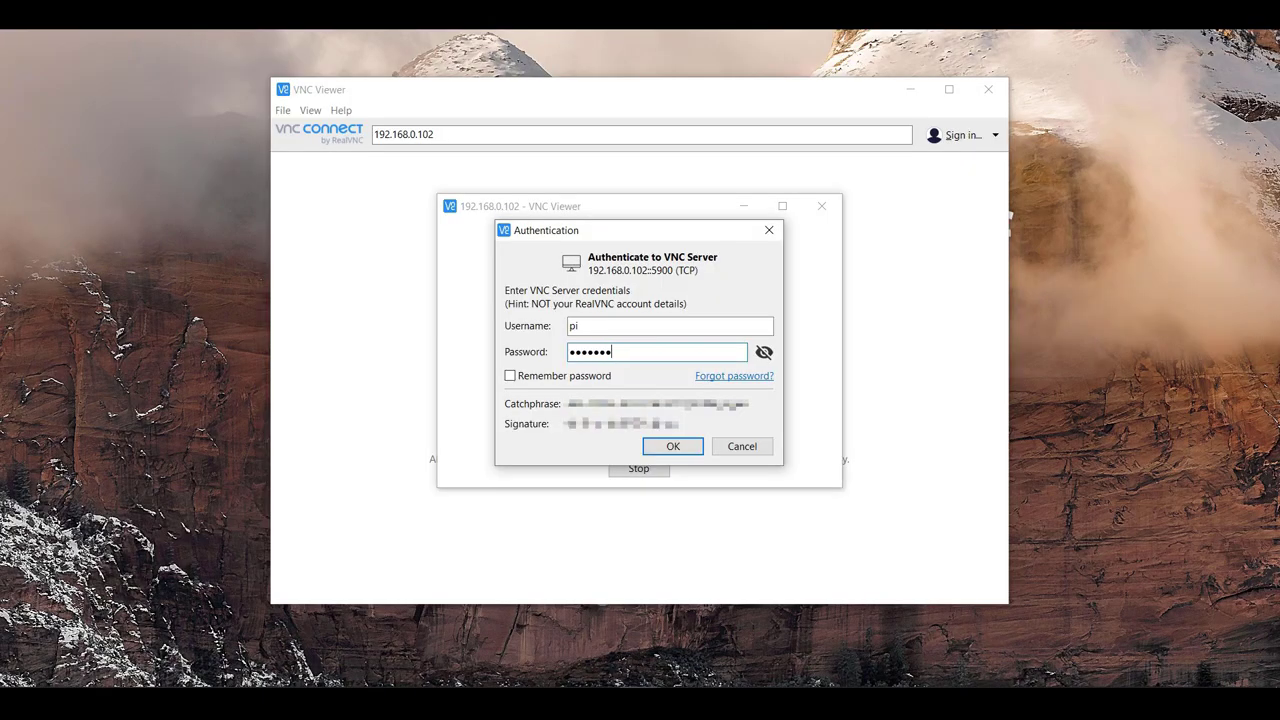
key(Return)
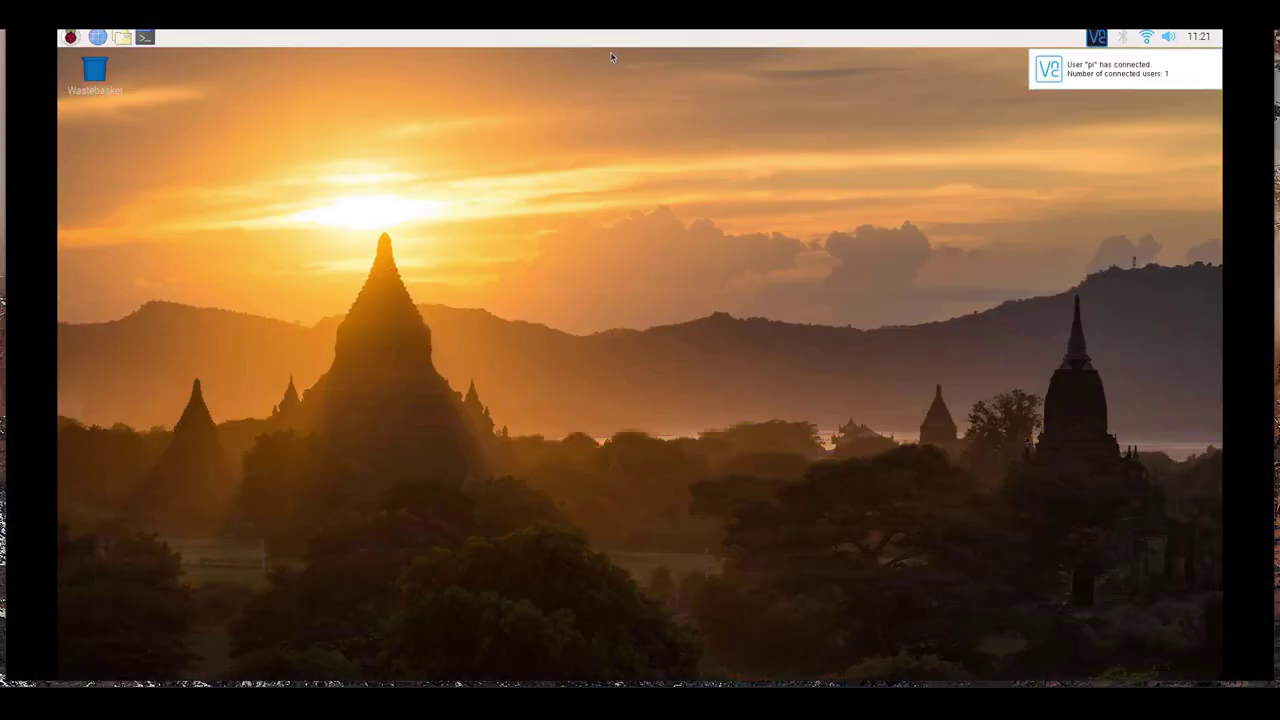
click(546, 38)
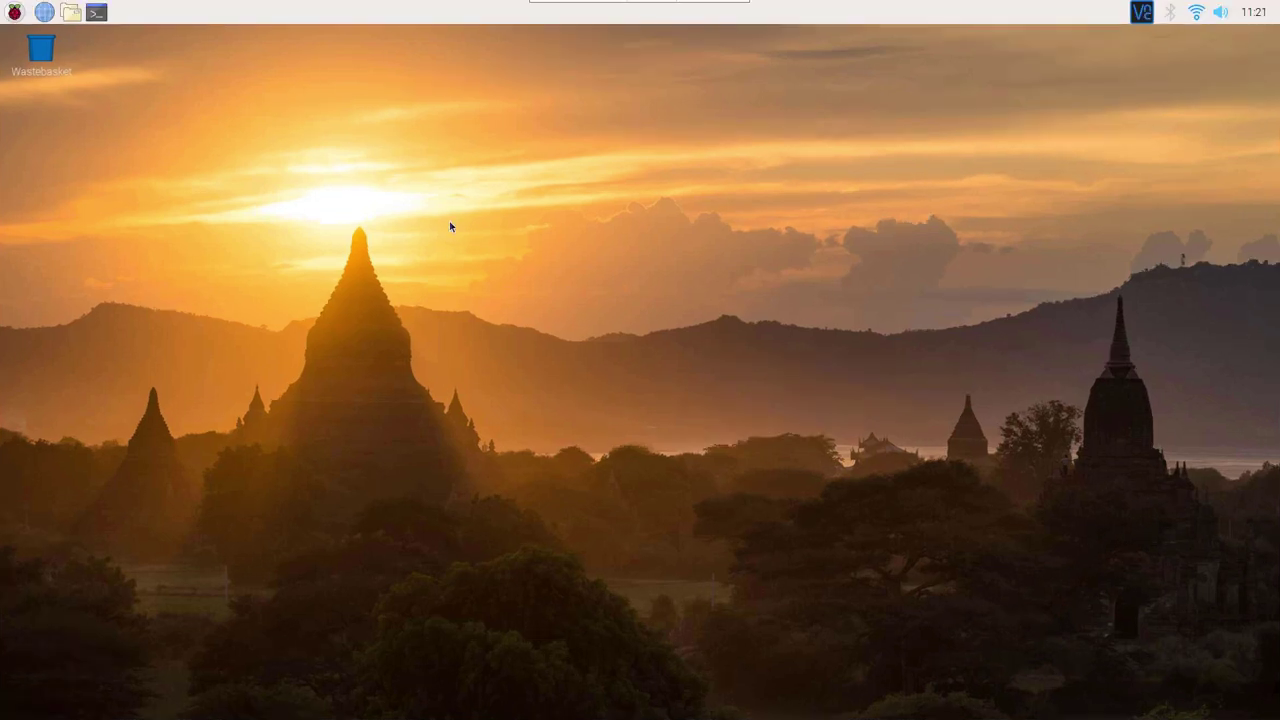
Open the Pi's Raspberry menu, then create an Android connection for 192.168.0.102 named 'Raspberry Pi'.
click(10, 18)
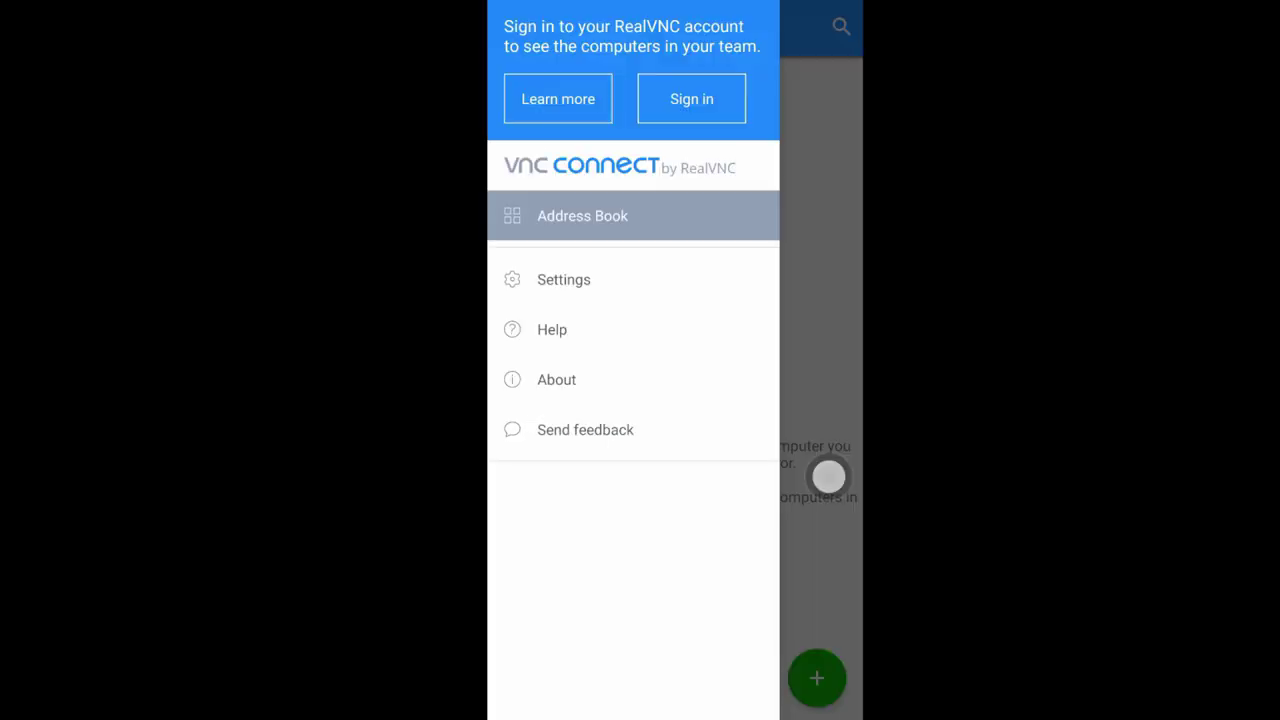
click(828, 477)
click(817, 677)
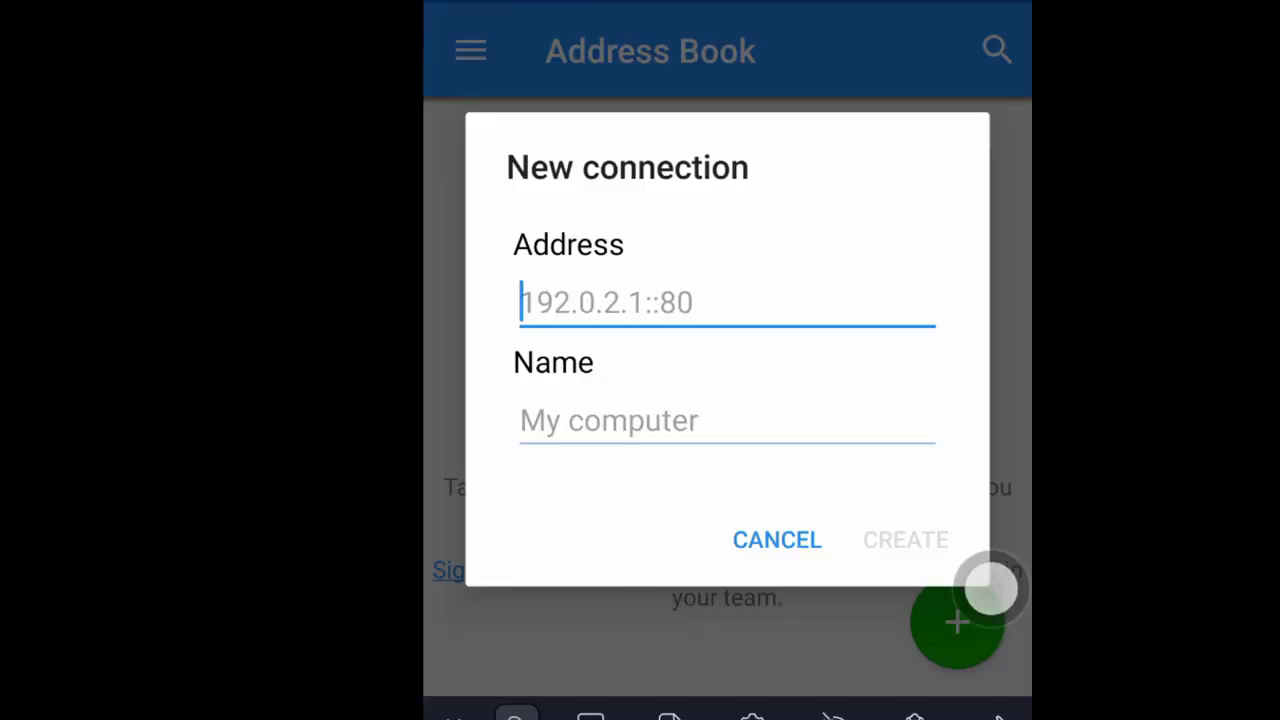
text(192.168.0.102)
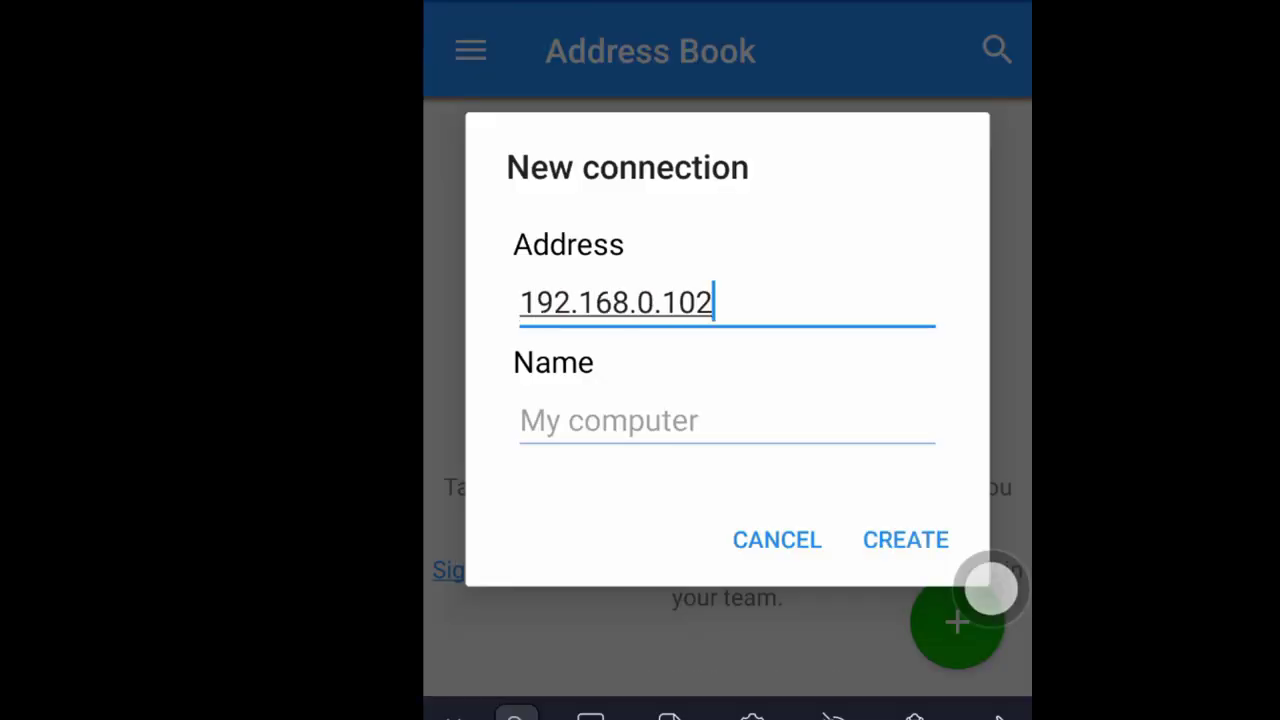
click(727, 421)
text(Raspberry Pi)
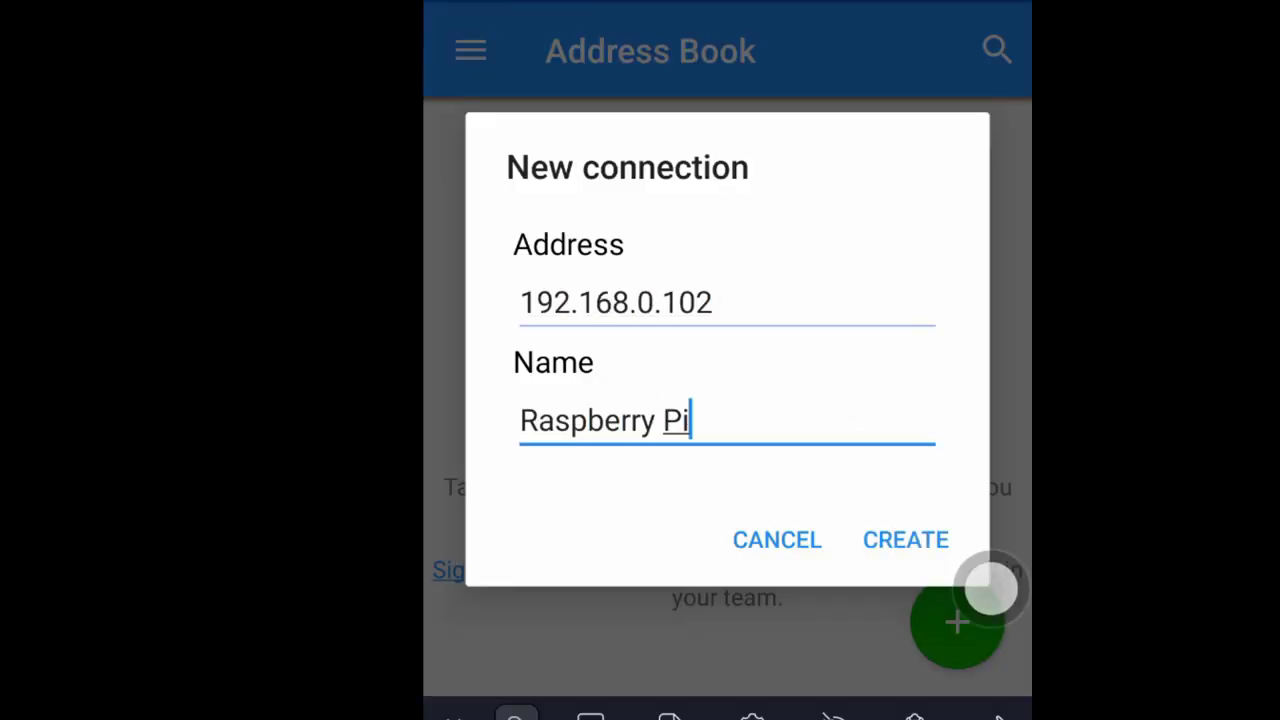
click(905, 539)
Open the Raspberry Pi connection and log in with username pi and the password.
click(666, 94)
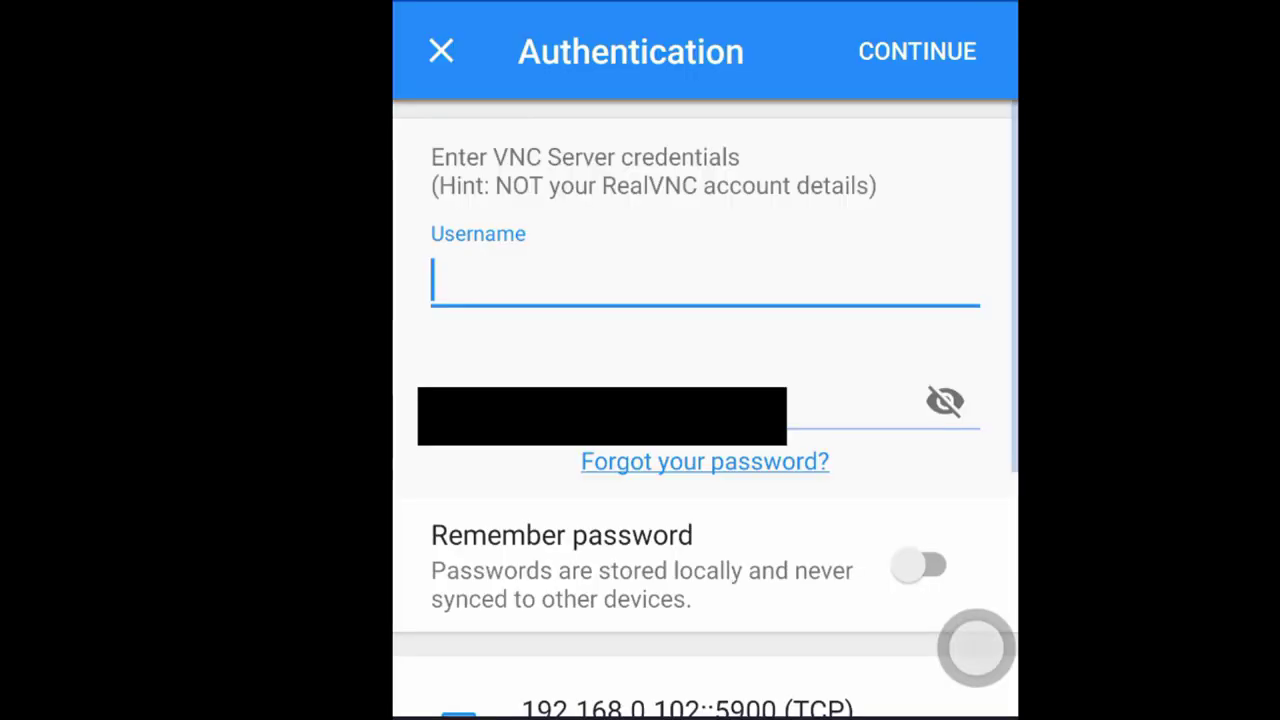
text(pi)
key(Tab)
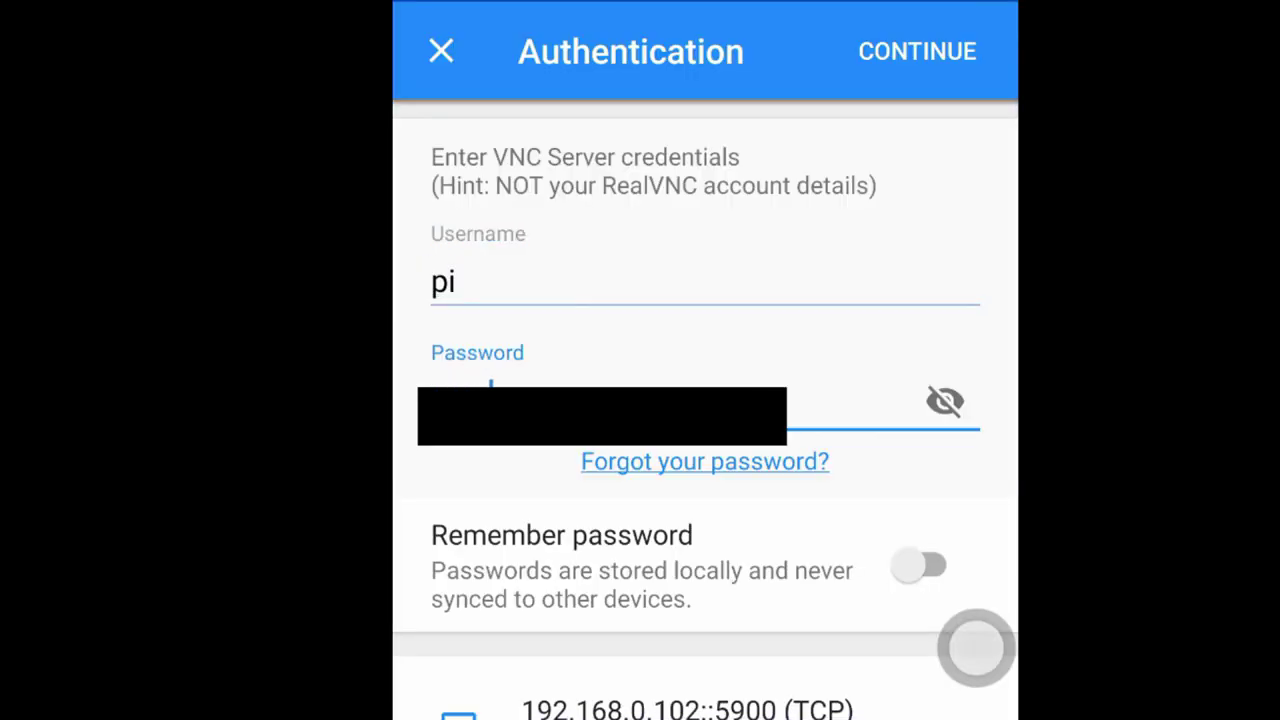
key(Return)
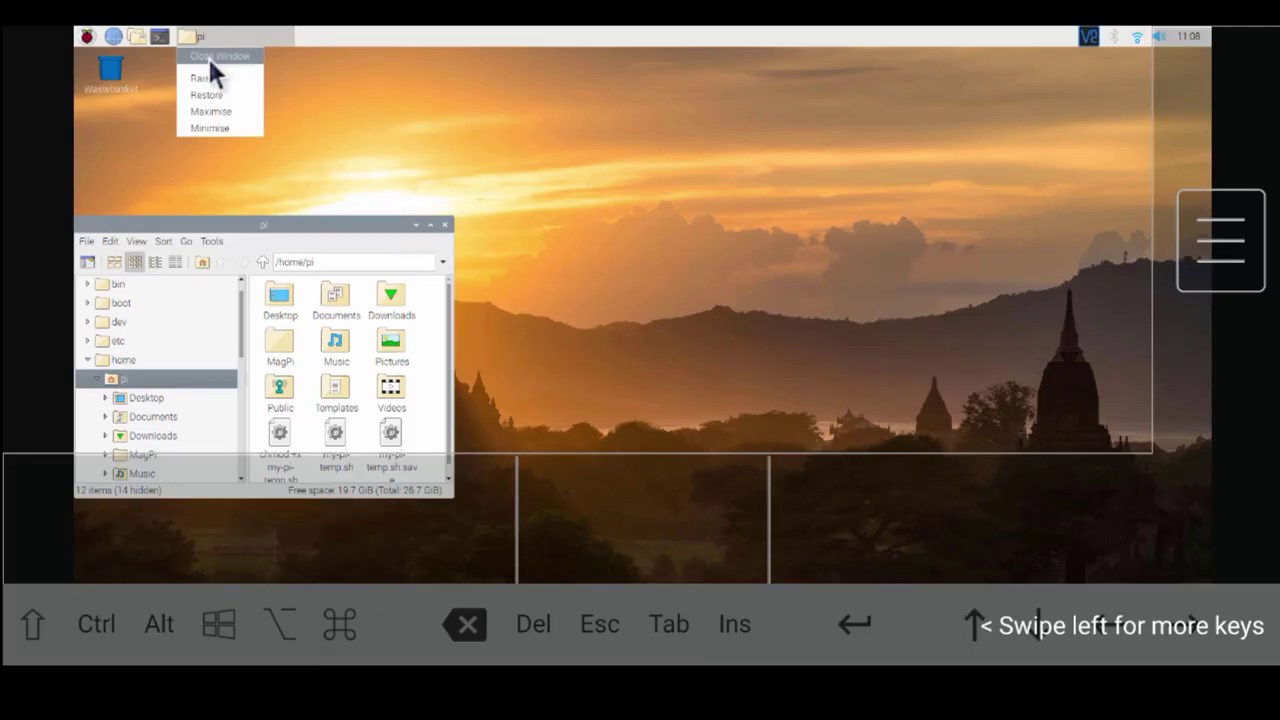
Close the pi file manager window and swipe the extra-keys bar to more keys and back.
click(208, 56)
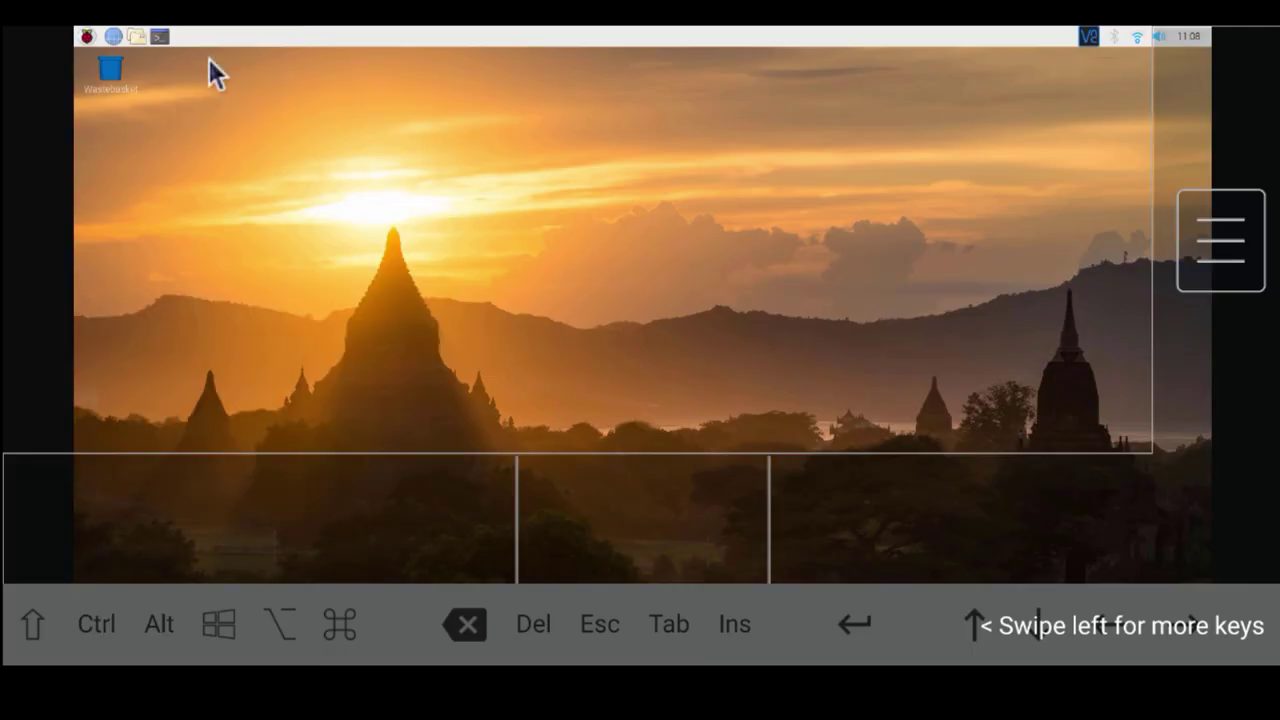
drag(1154, 614, 700, 620)
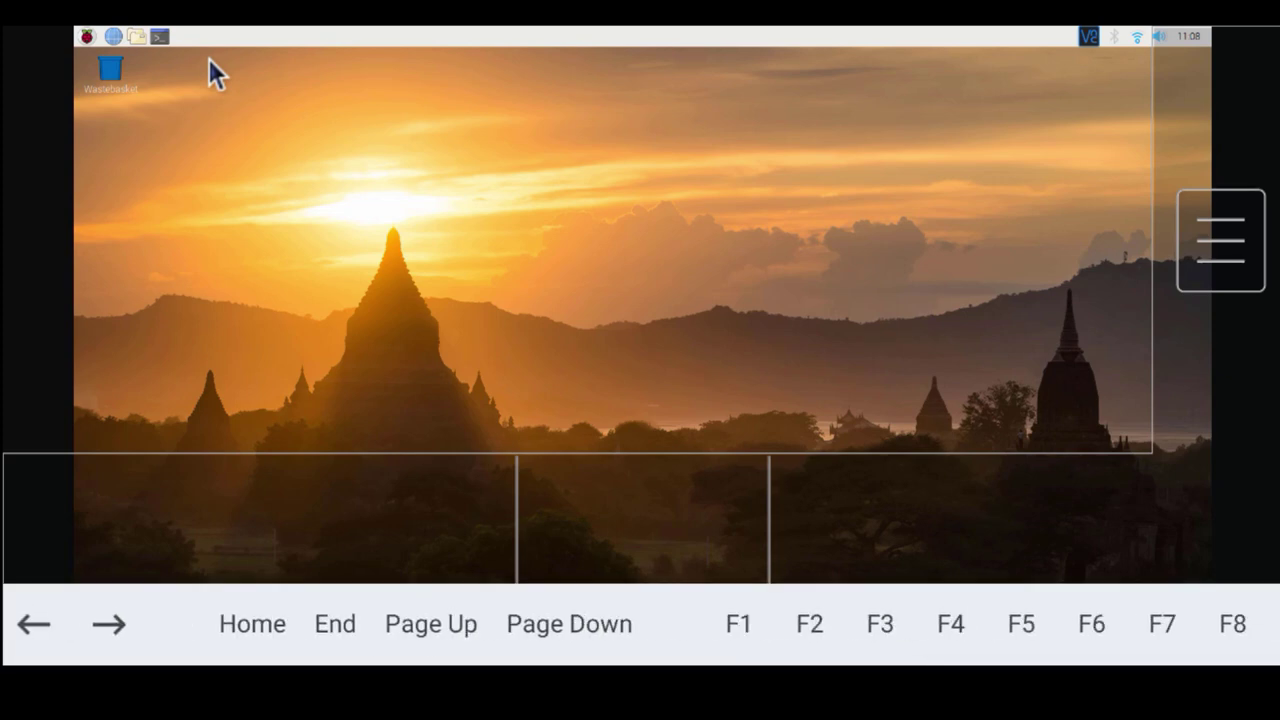
drag(1145, 637, 1250, 630)
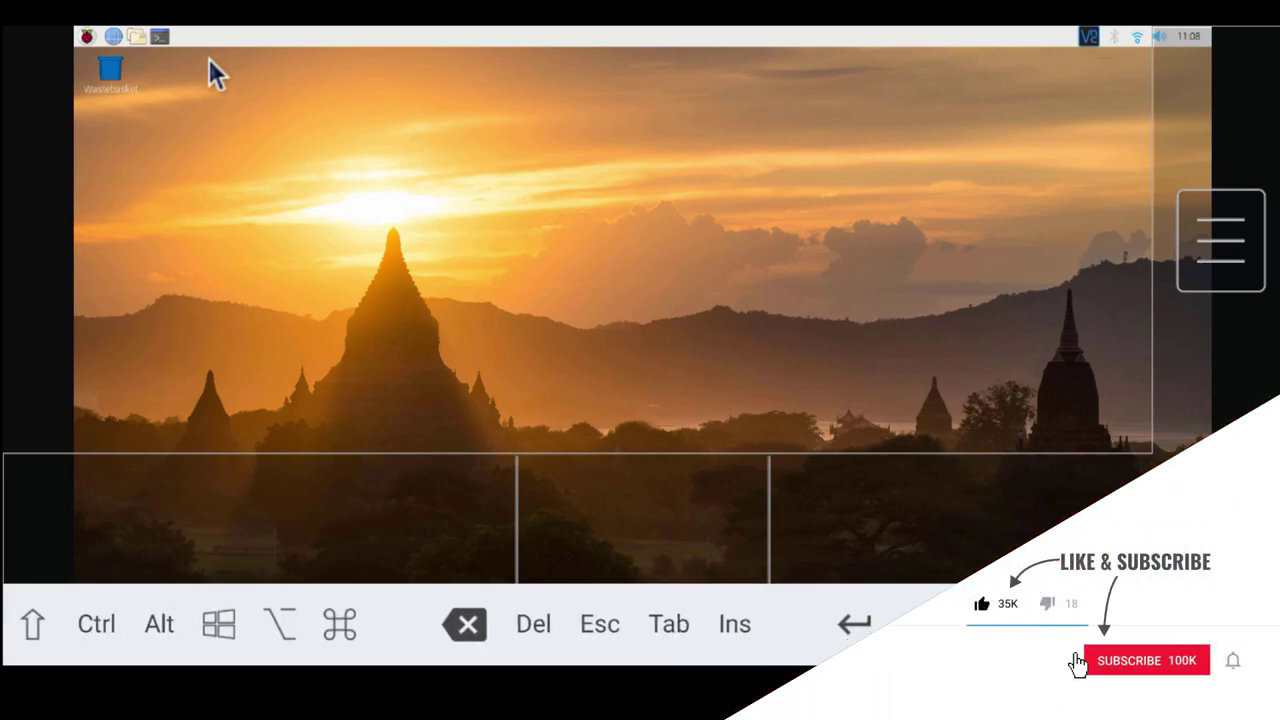
scroll(553, 338, down, 2)
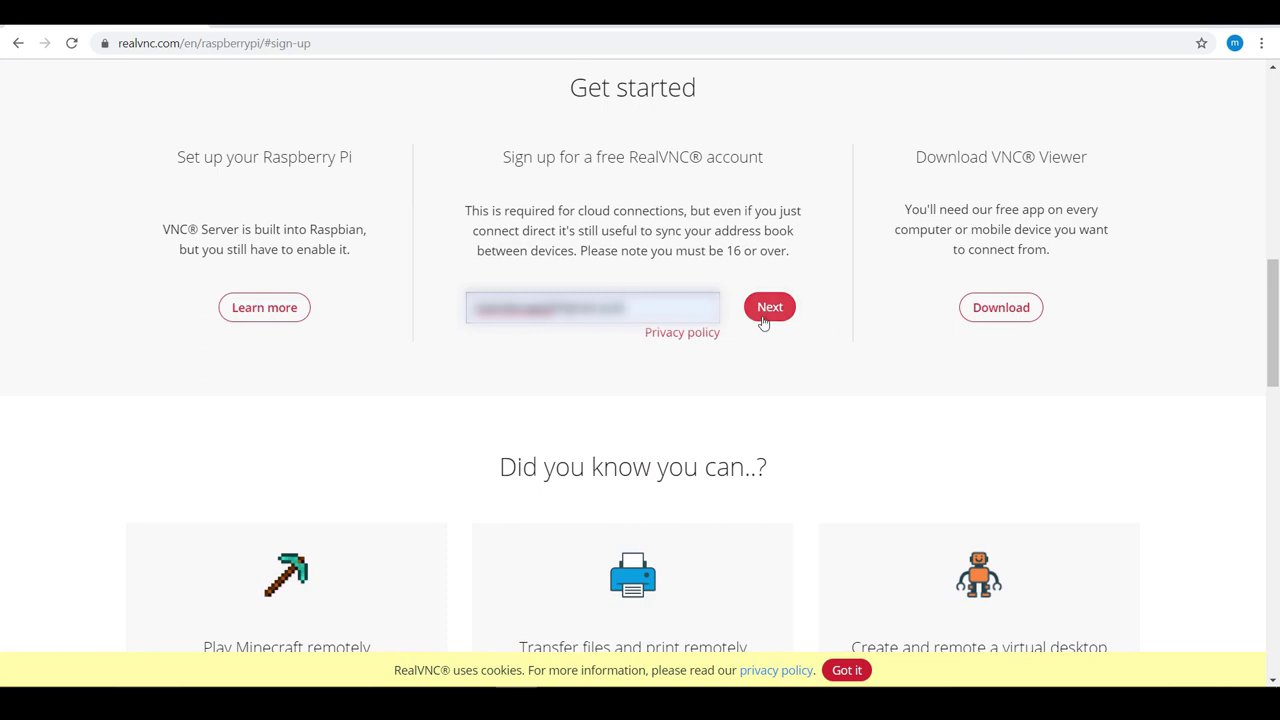
Submit the entered e-mail on realvnc.com/raspberrypi to start the account sign-up.
click(766, 310)
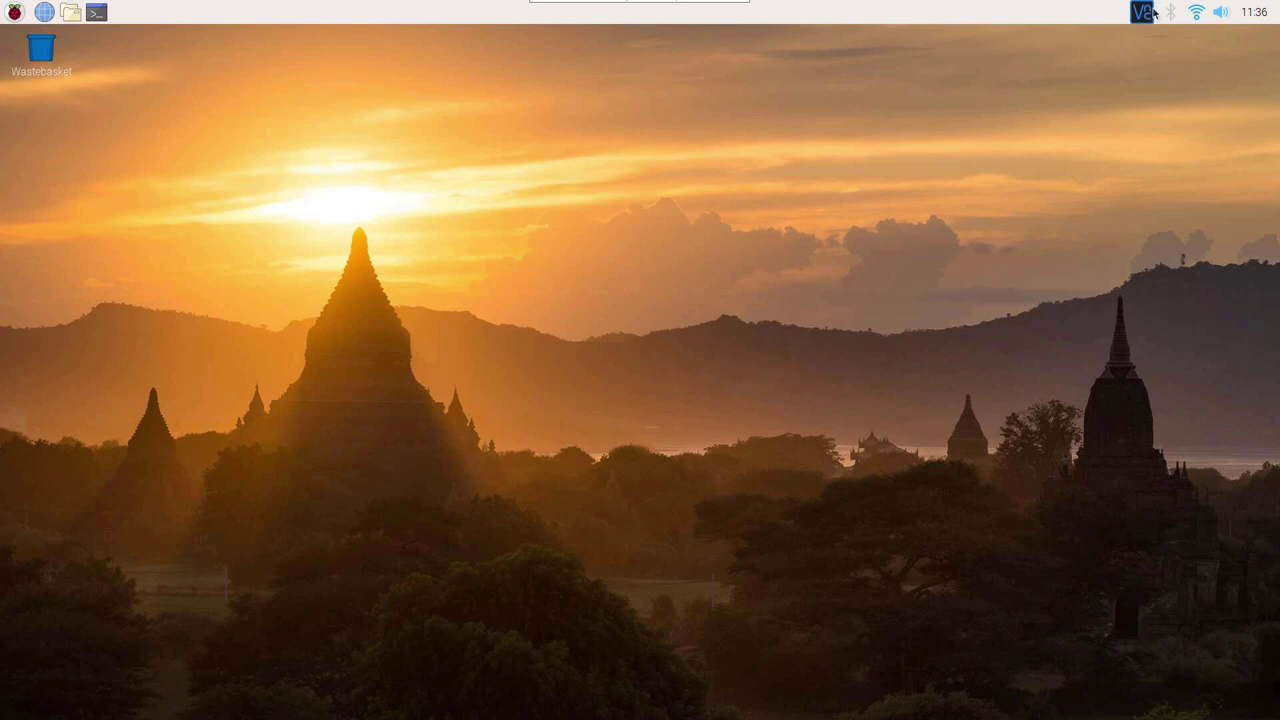
Open VNC Server's Licensing sign-in and enter the RealVNC account e-mail and password.
click(1144, 13)
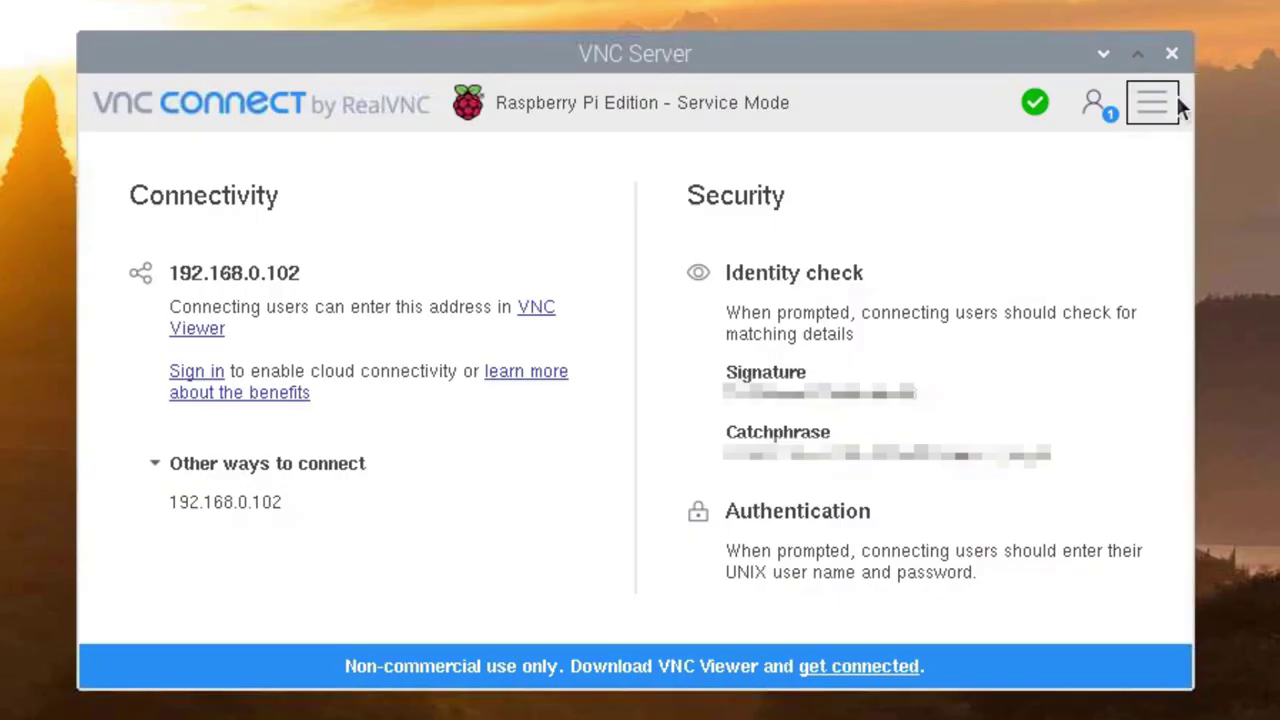
click(1175, 108)
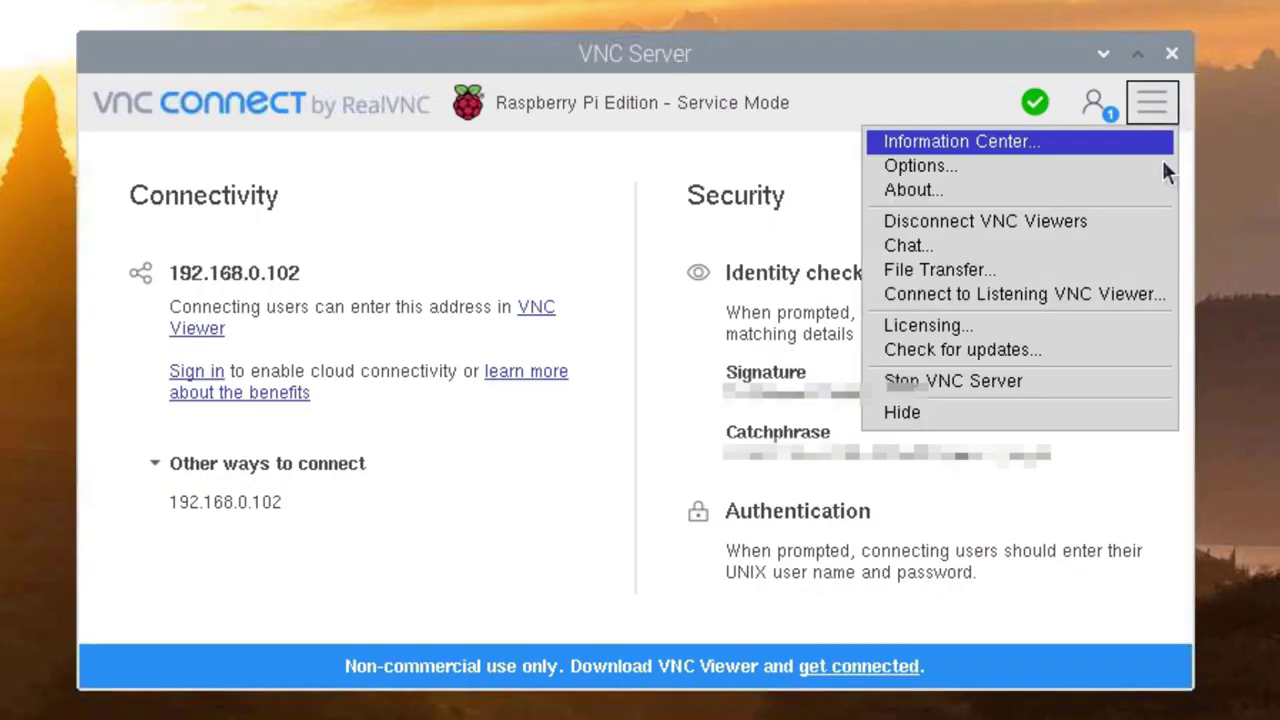
click(1100, 325)
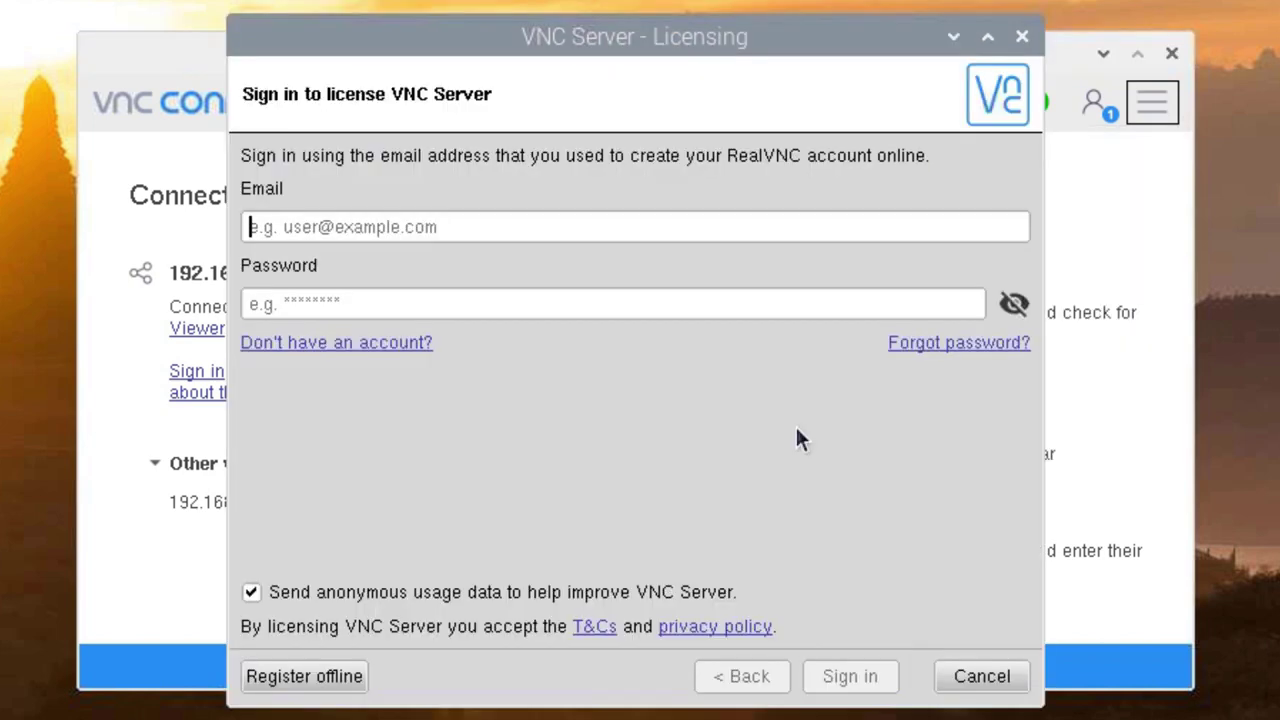
text(user@example.com)
key(Tab)
text(password)
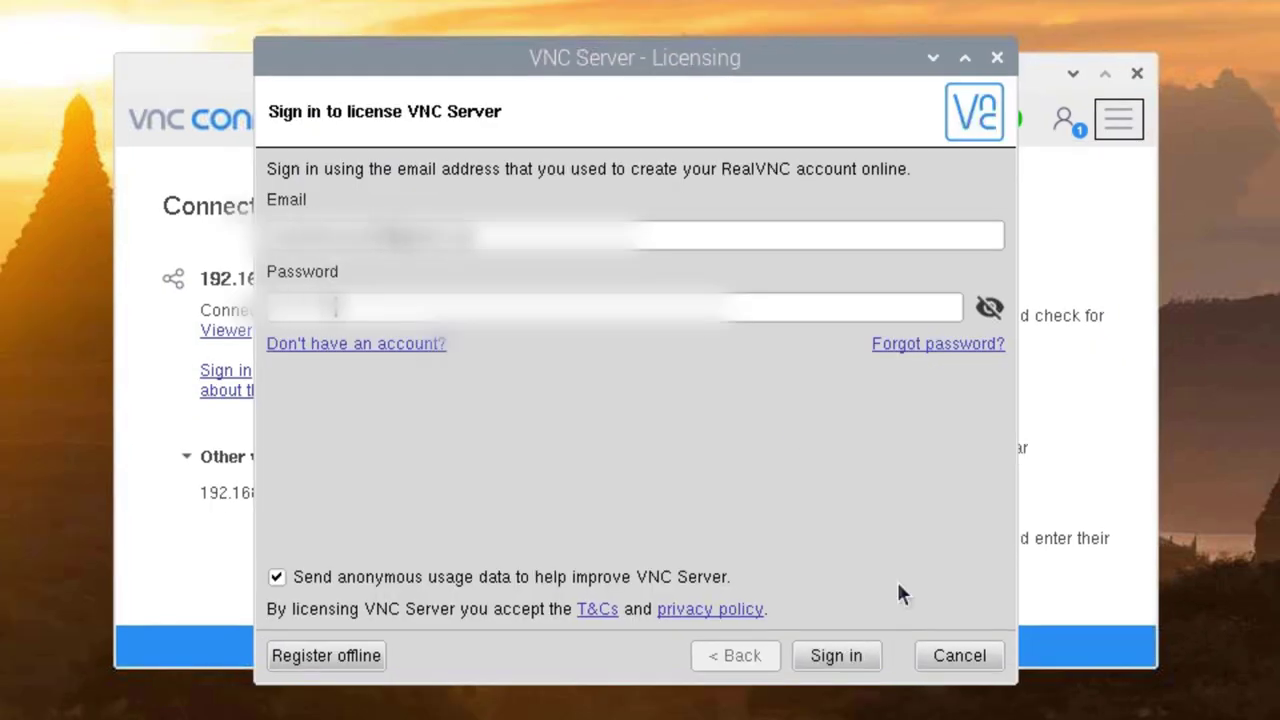
Sign in and apply Direct and Cloud connectivity for raspberrypi.
click(836, 655)
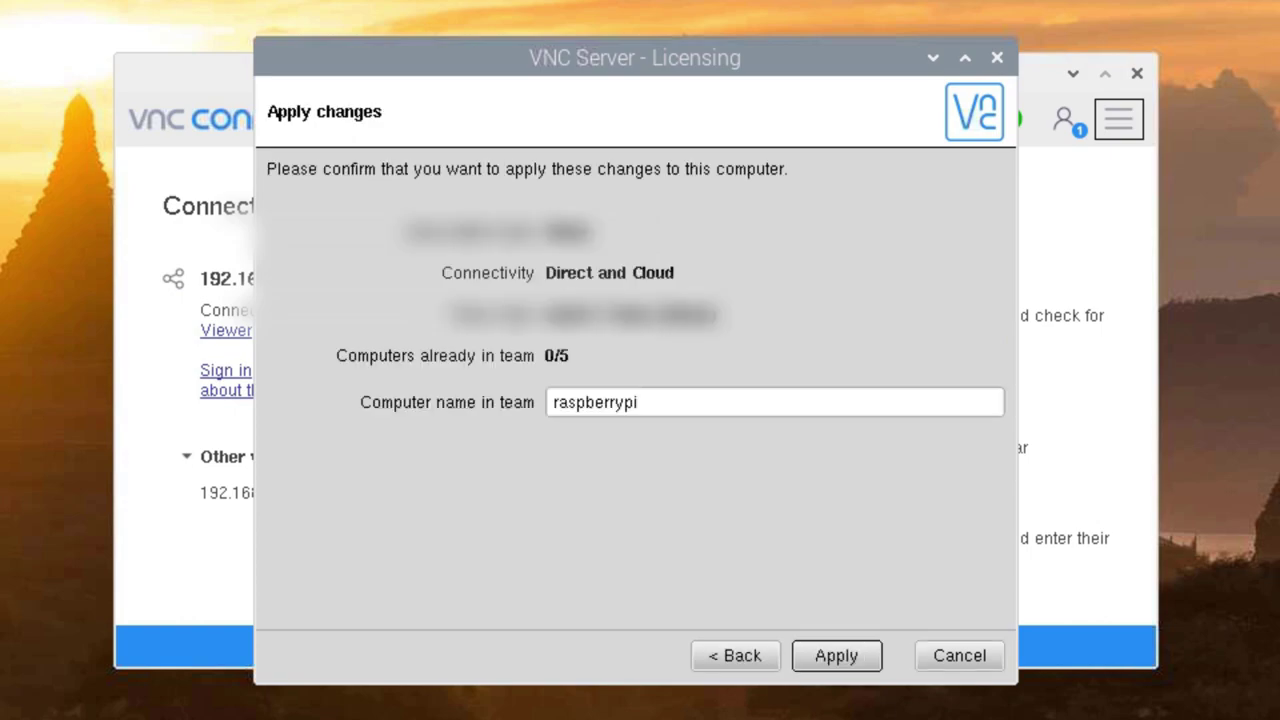
click(848, 658)
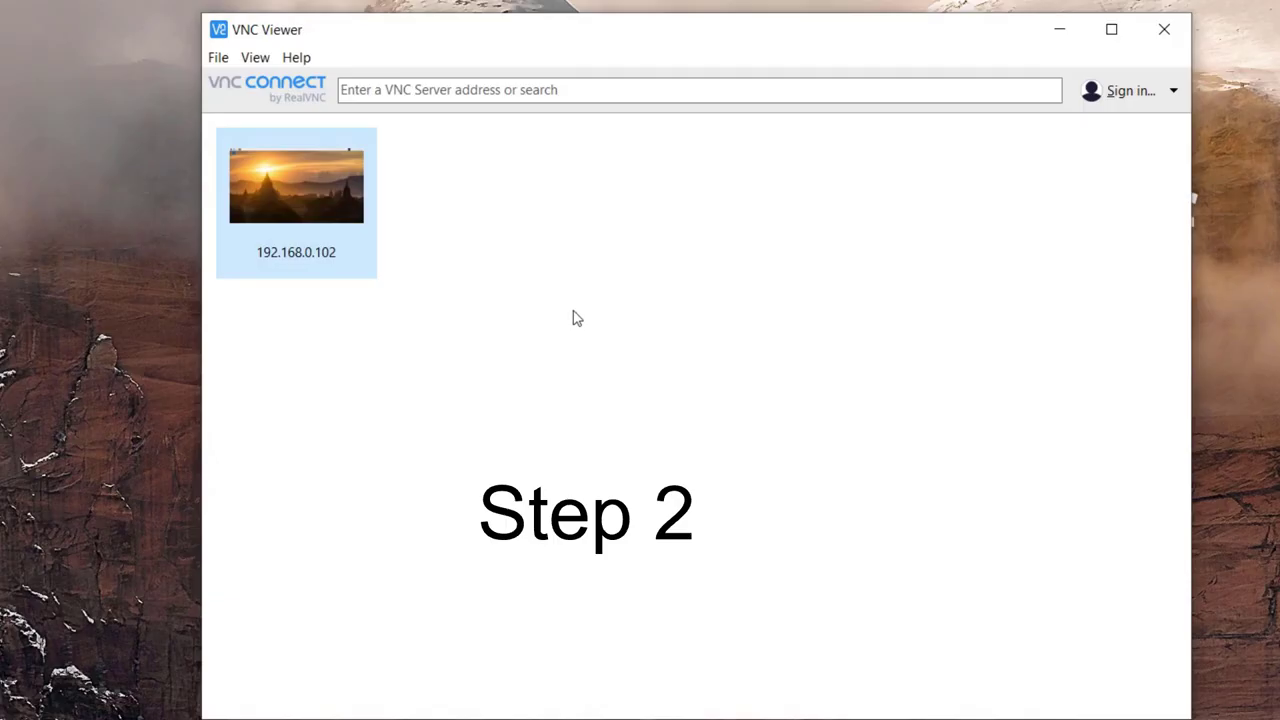
click(577, 318)
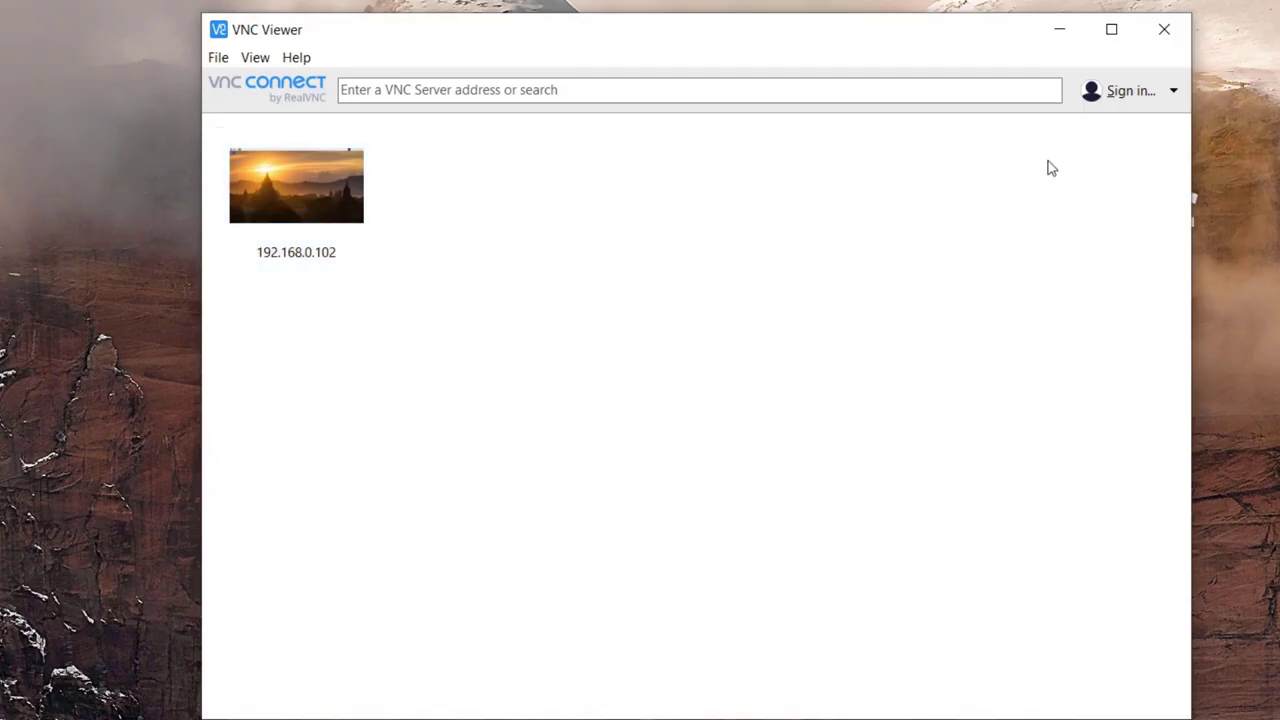
Sign VNC Viewer into the RealVNC account, then start entering raspberrypi's password for user pi.
click(1143, 98)
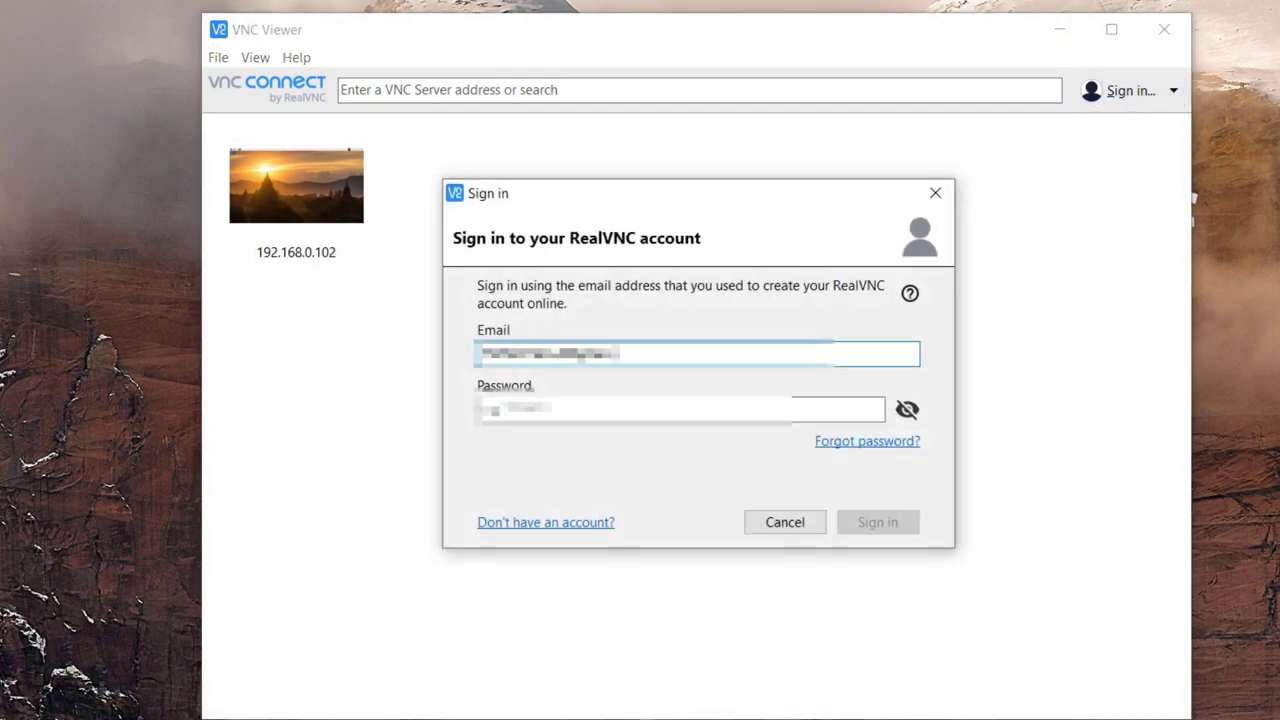
text(.com)
key(Tab)
key(Return)
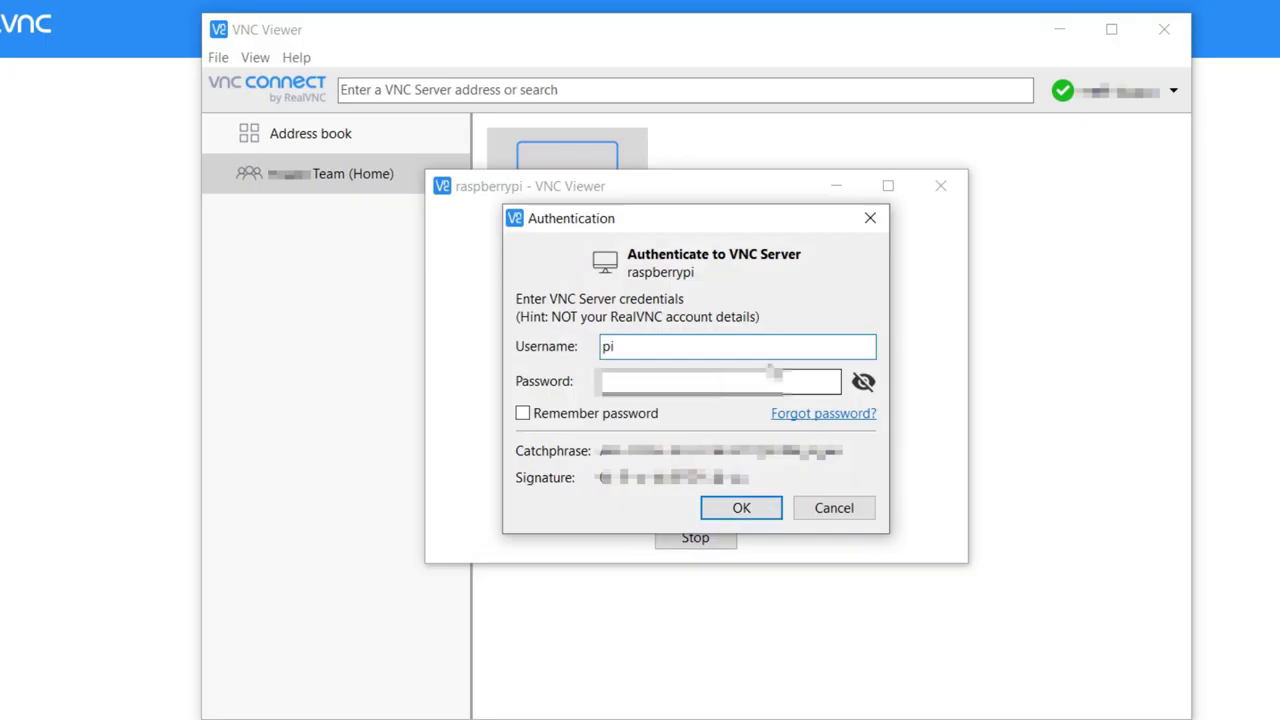
click(709, 381)
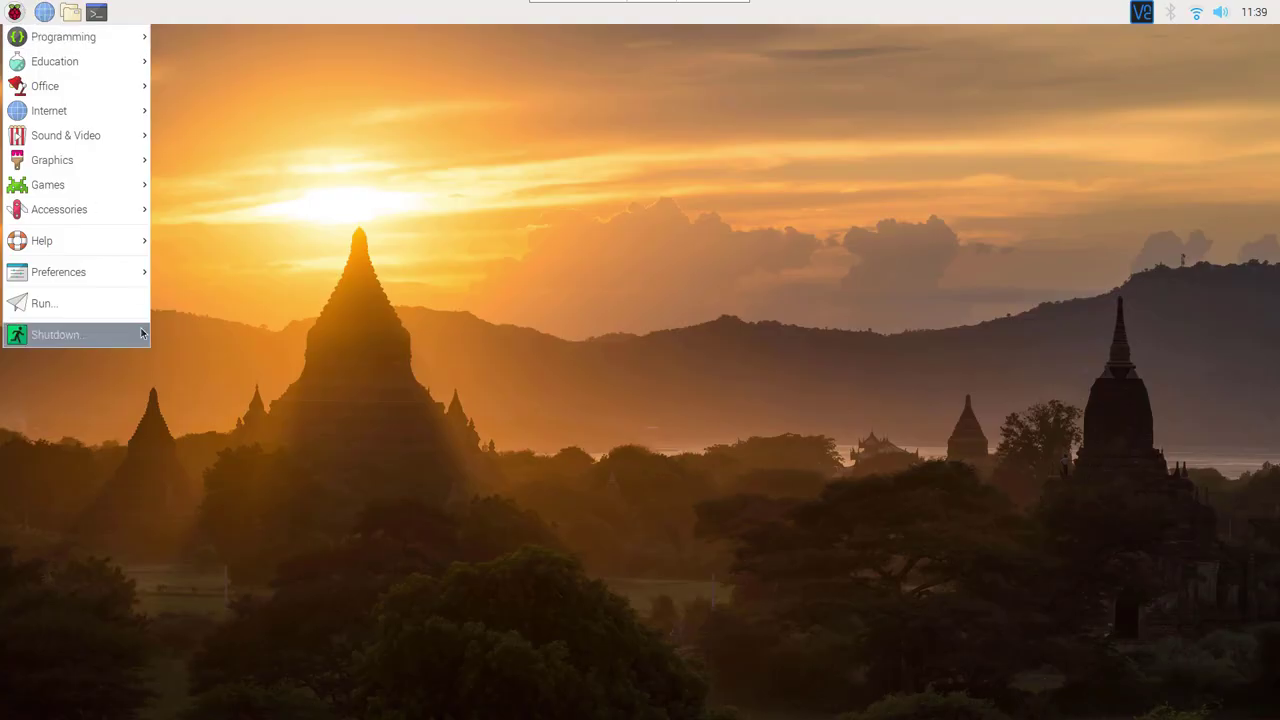
mouse_move(117, 274)
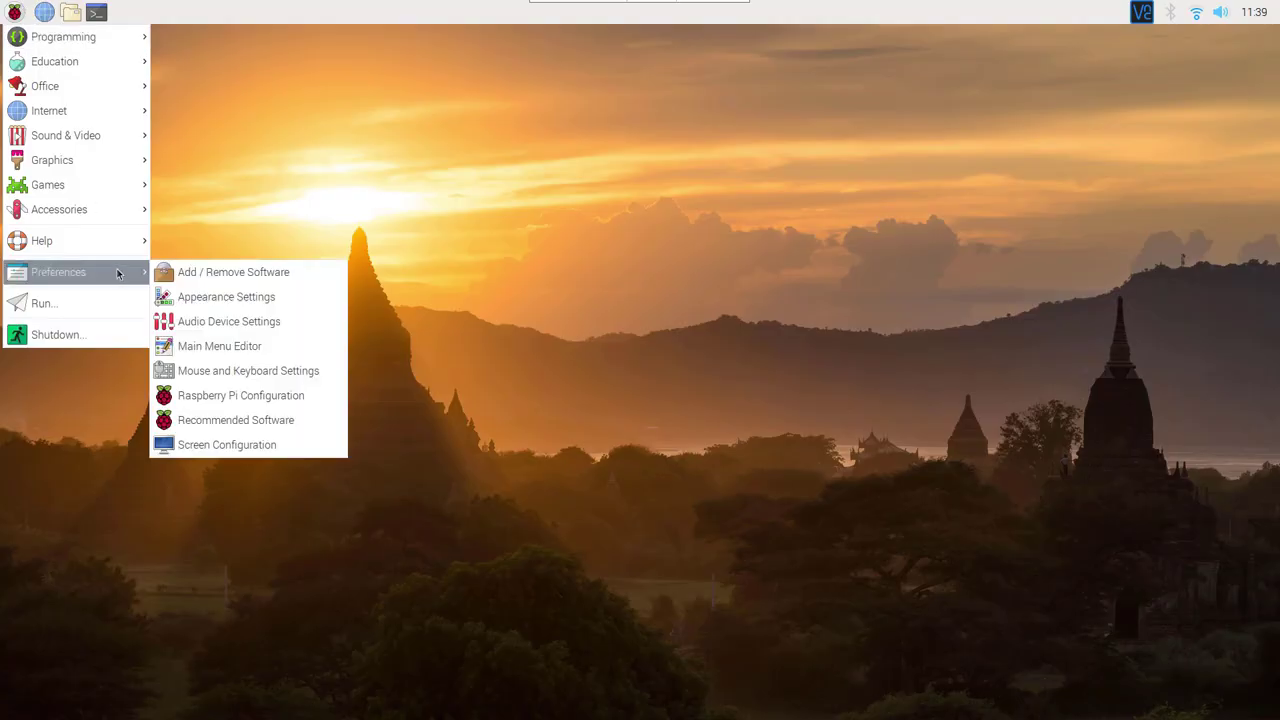
mouse_move(127, 232)
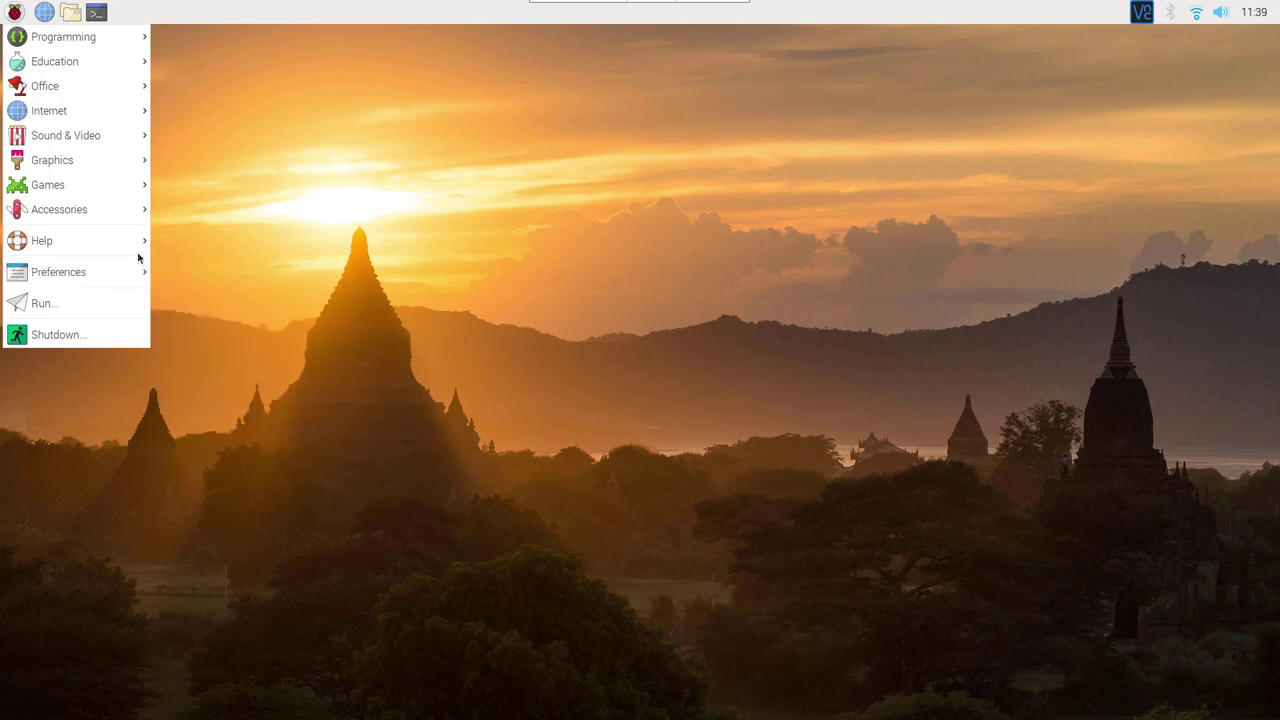
mouse_move(126, 168)
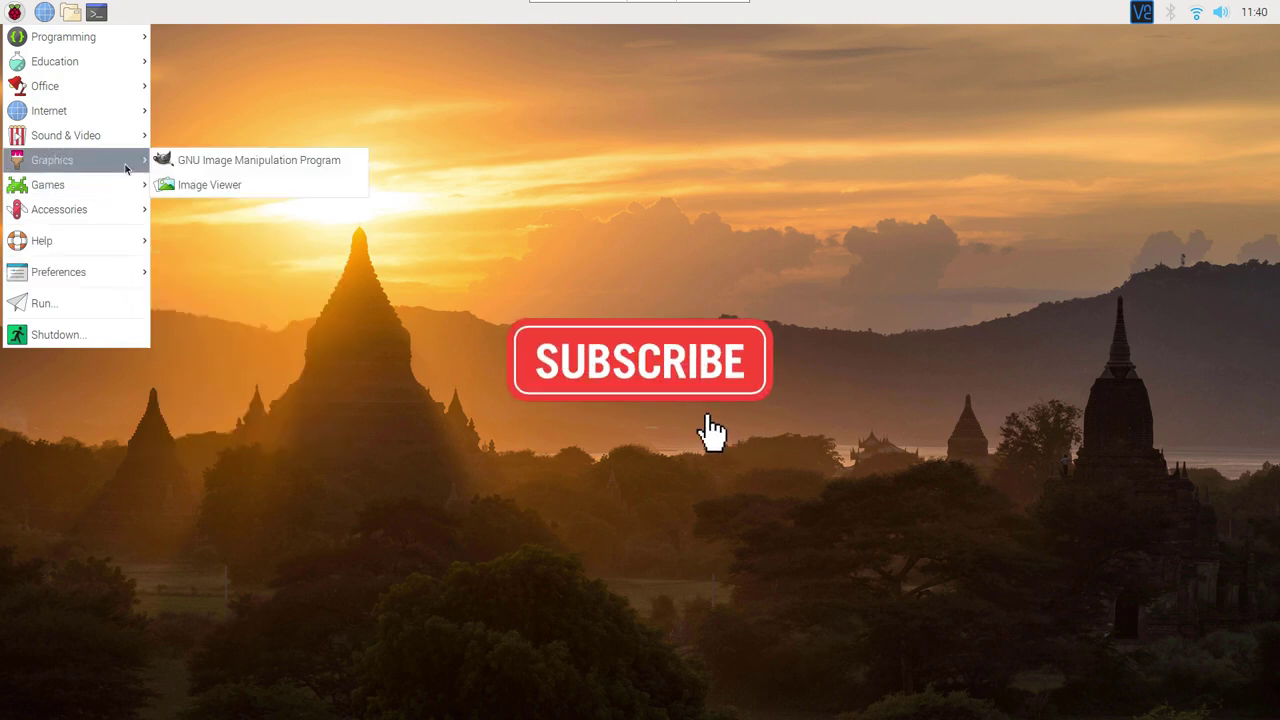
click(449, 188)
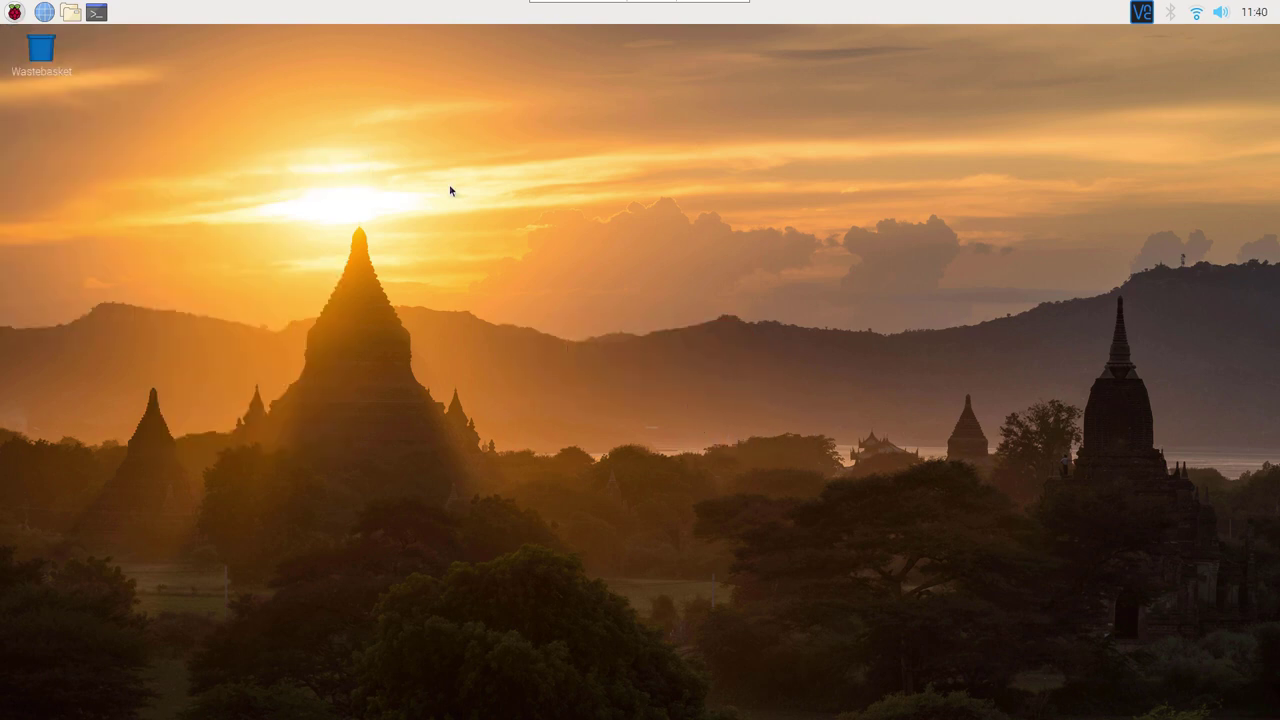
click(12, 12)
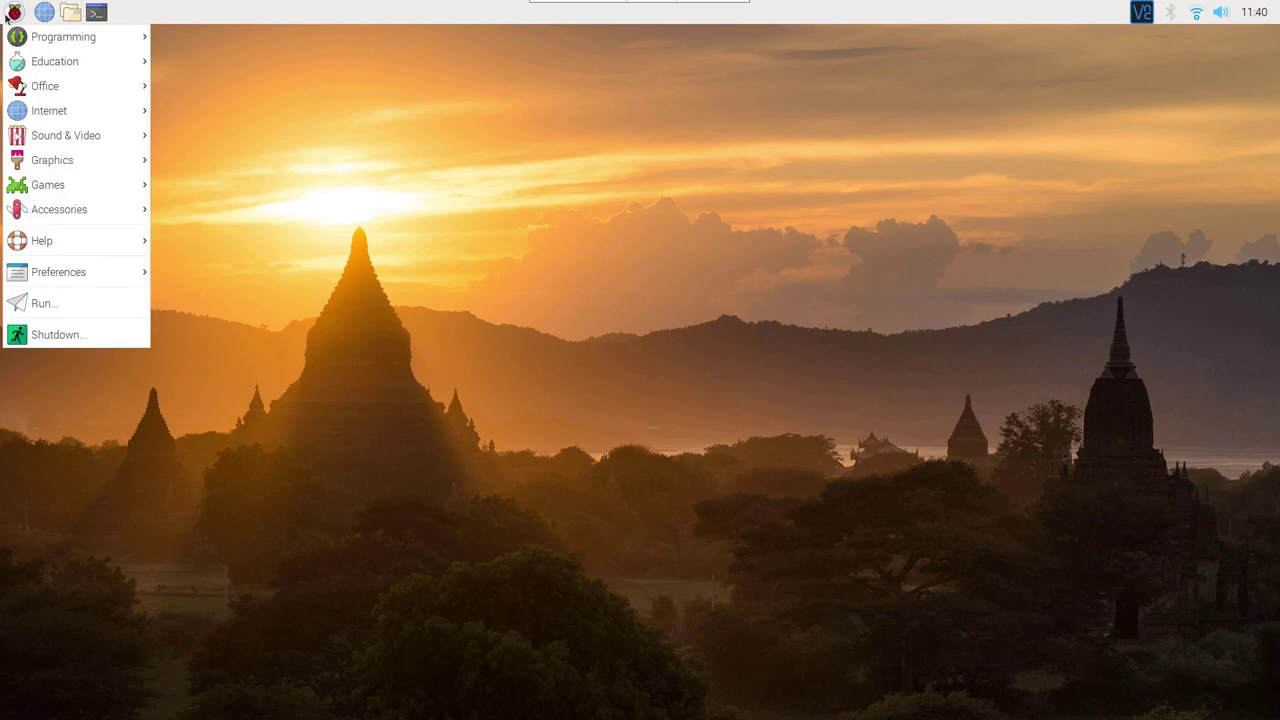